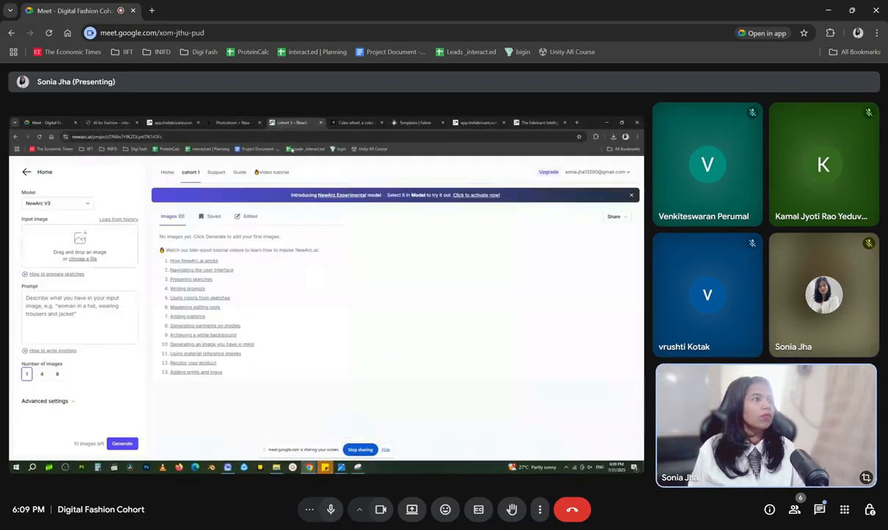
Keep the NewArc V3 model and load the "ball gown" sketch from Downloads as the input image
left_click(67, 203)
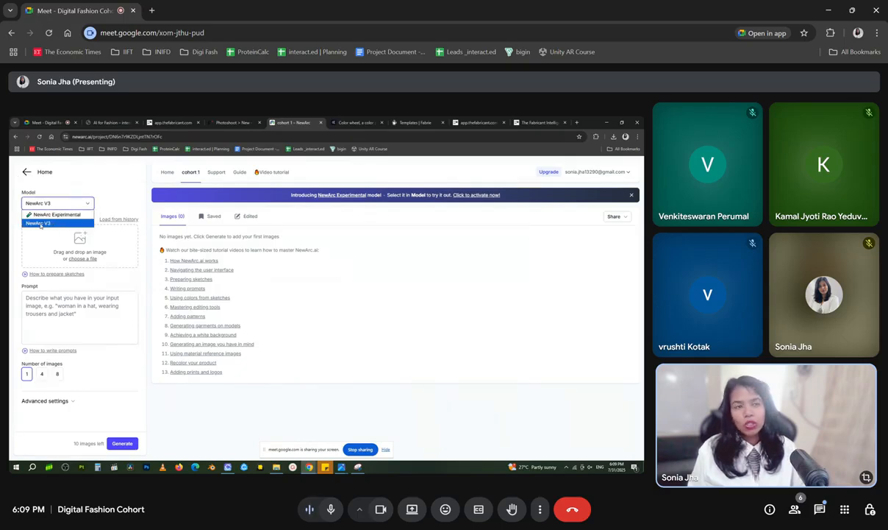
left_click(67, 206)
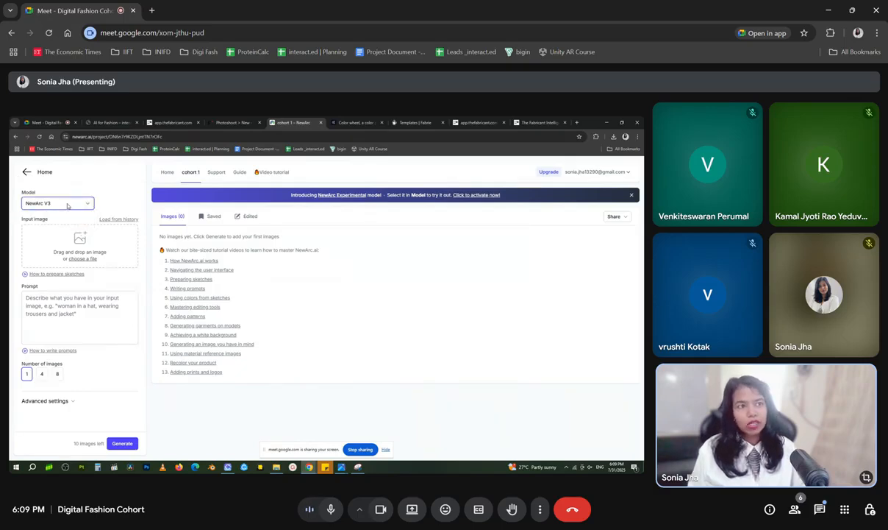
left_click(79, 252)
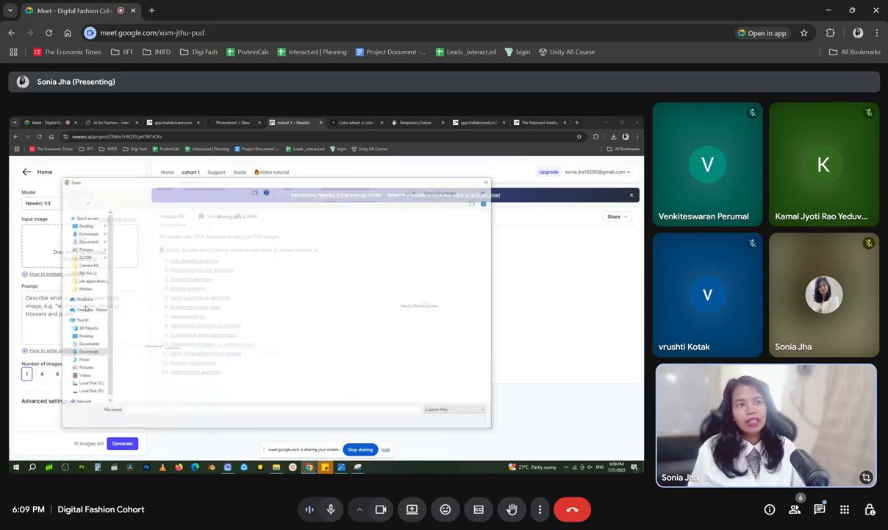
left_click(210, 295)
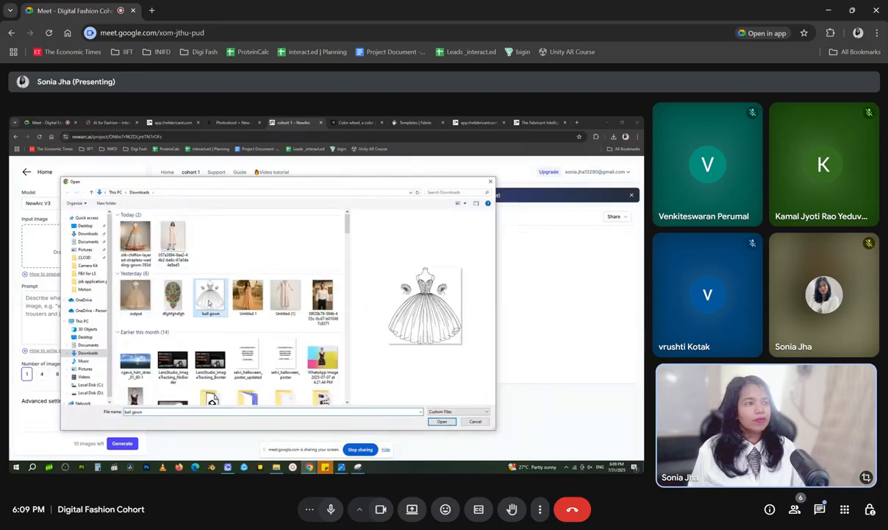
left_click(442, 421)
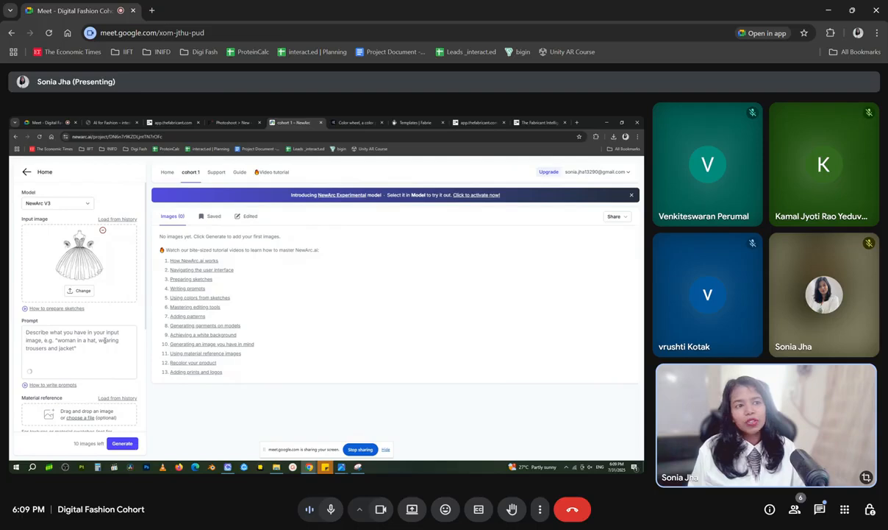
Enter the prompt "Silk tulle fabric with pink and red gradient. Embroidert detail on the bust. Really puffed gown for ball."
left_click(60, 335)
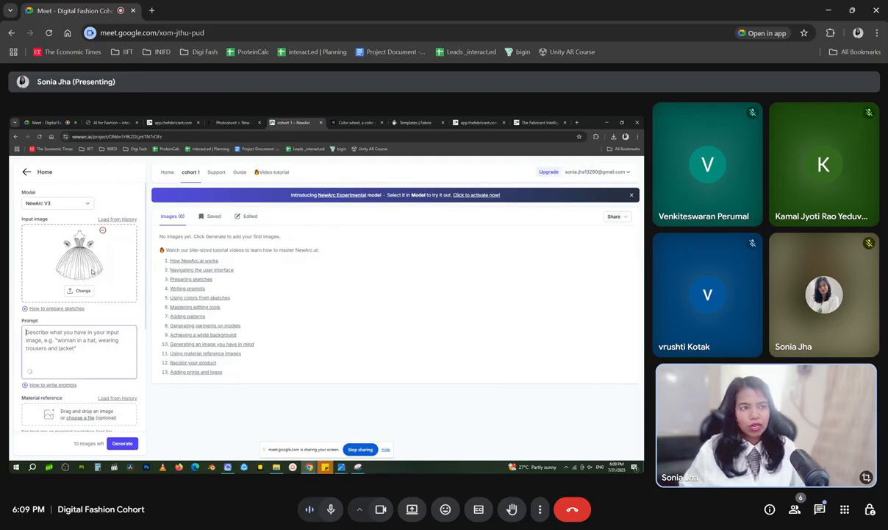
scroll(57, 397, "down", 3)
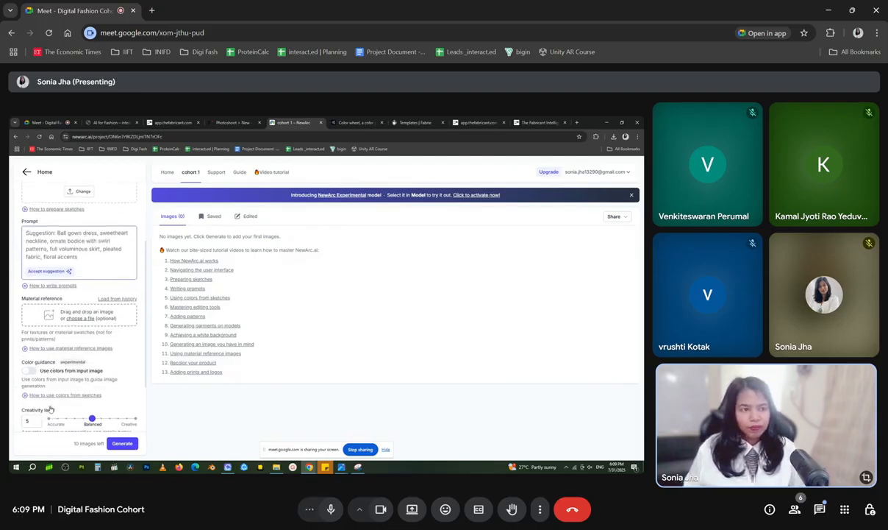
scroll(79, 375, "up", 3)
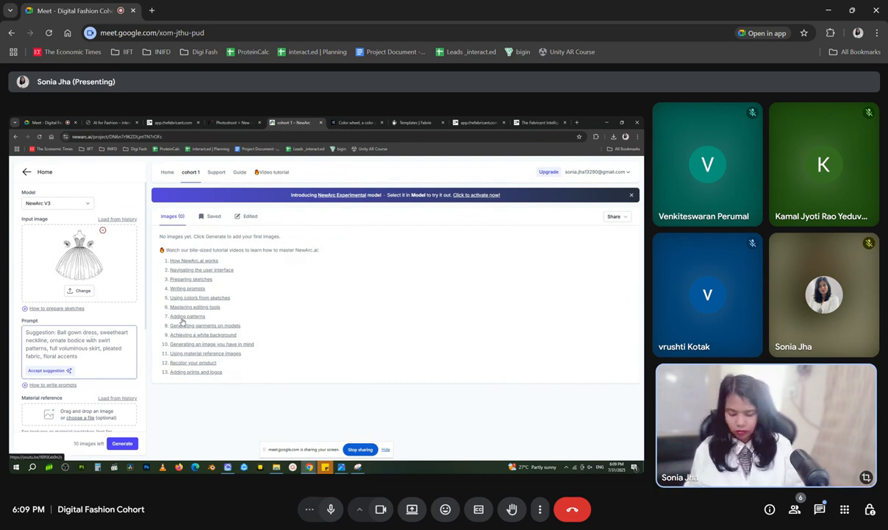
type("Silk ")
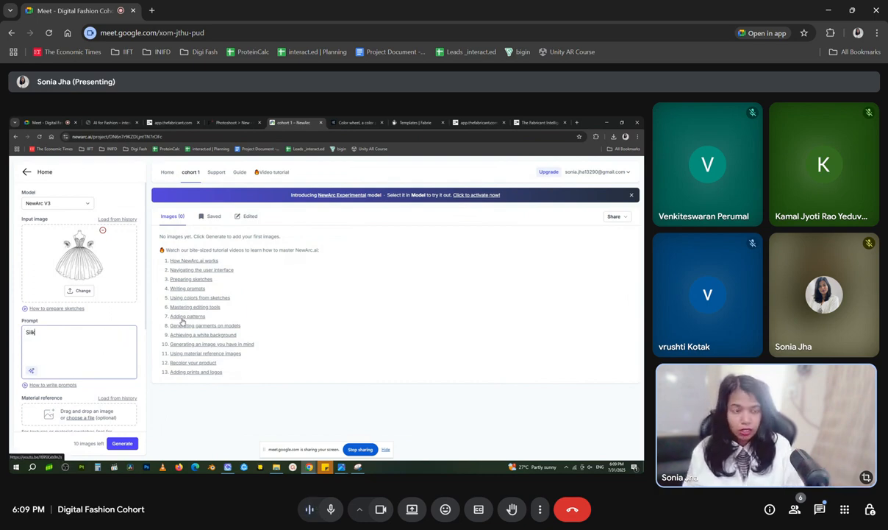
type("tulle fabric")
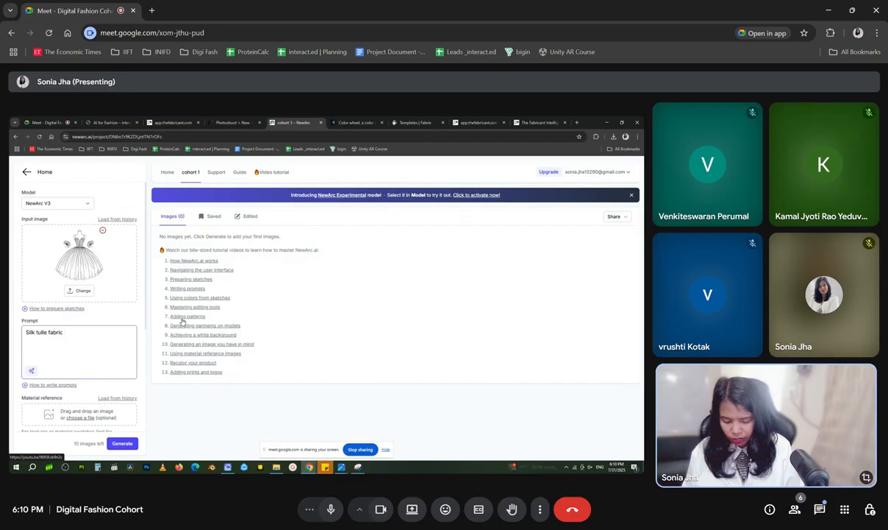
type("k an")
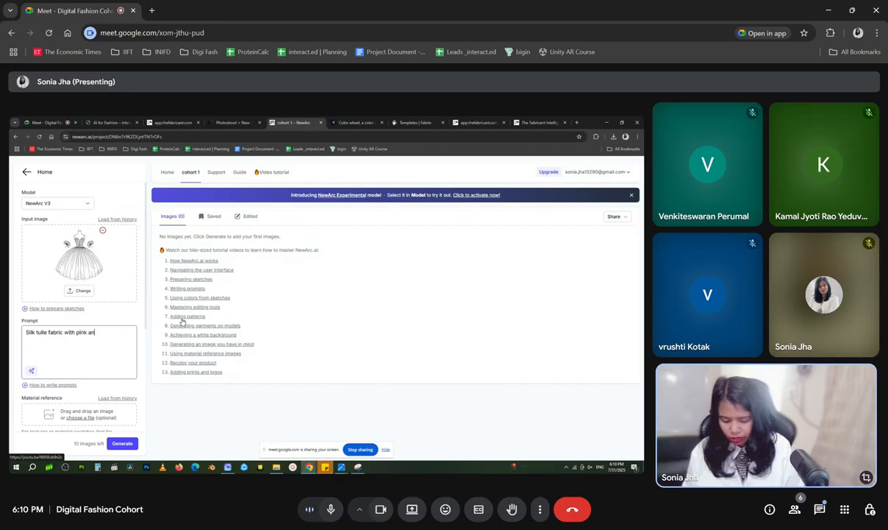
type("d red gradient")
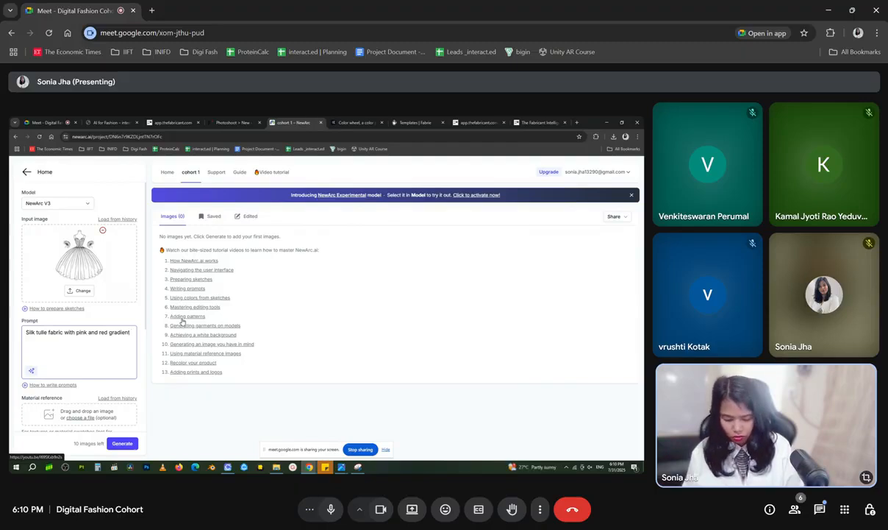
type(". Embroidert deta")
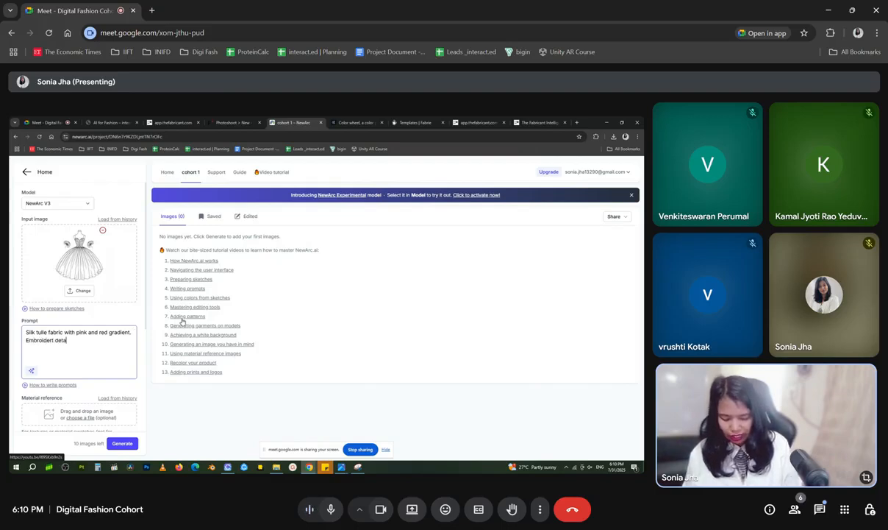
type("il on t")
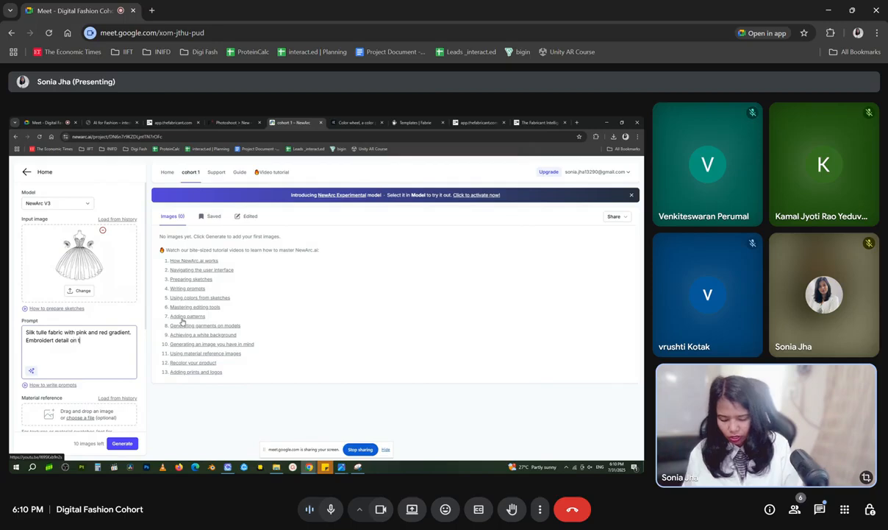
type("he bust.")
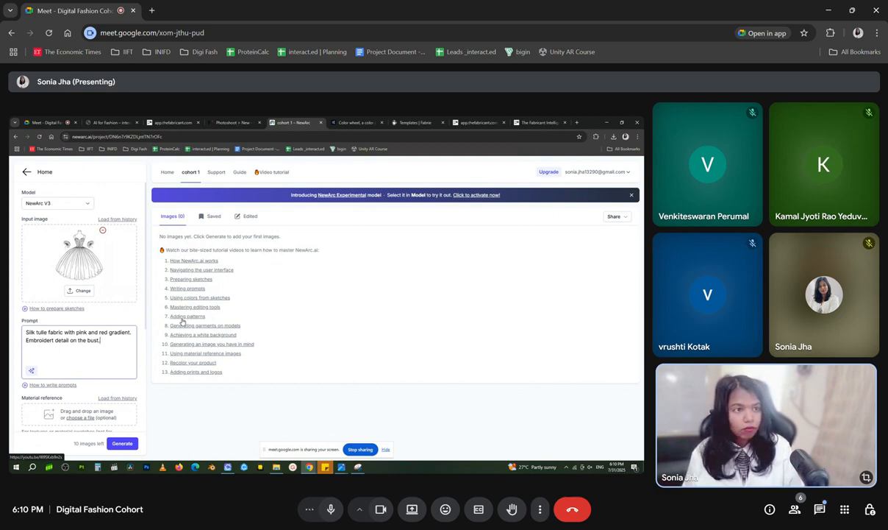
type("Rea")
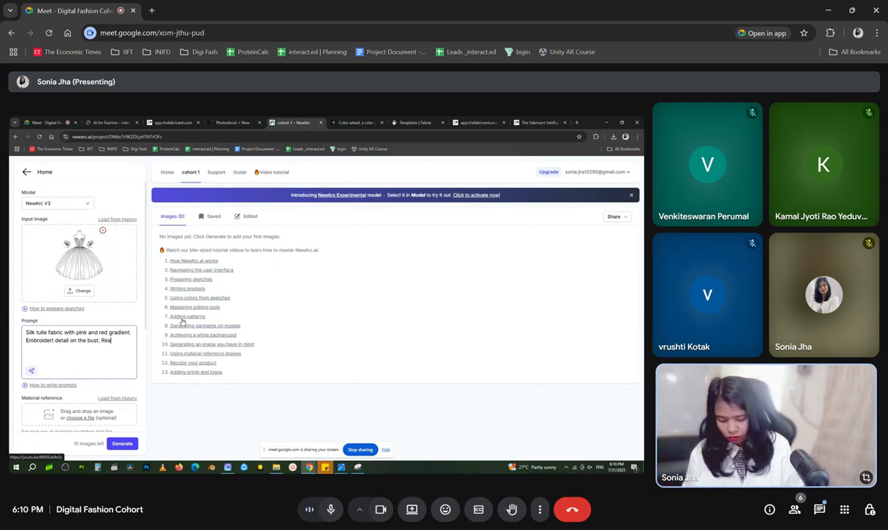
type("lly puffed")
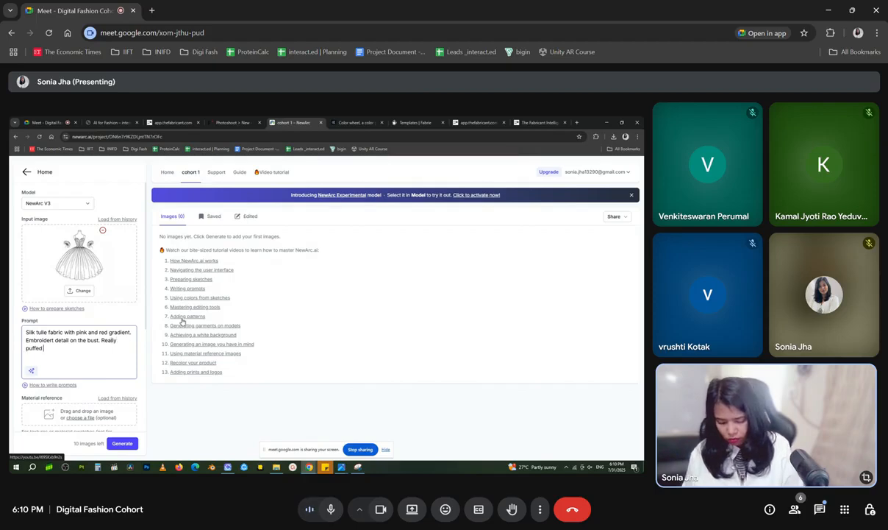
type(" gown for ")
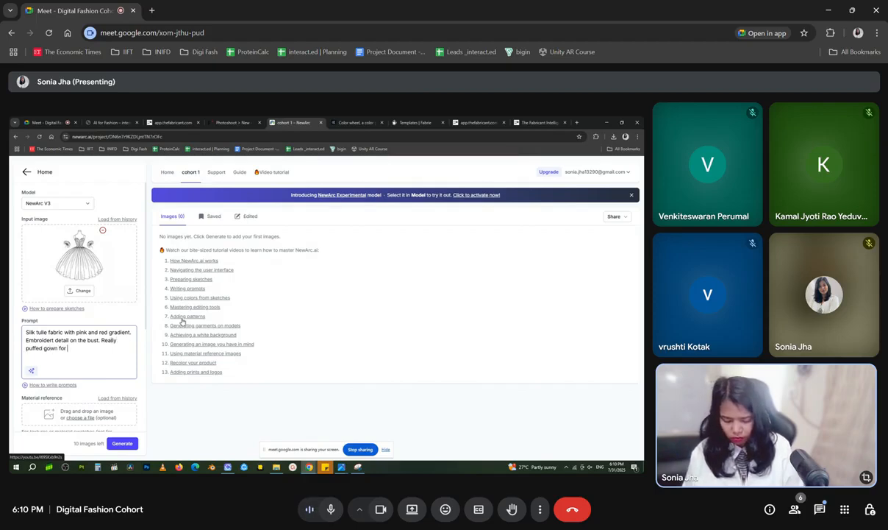
type("ball")
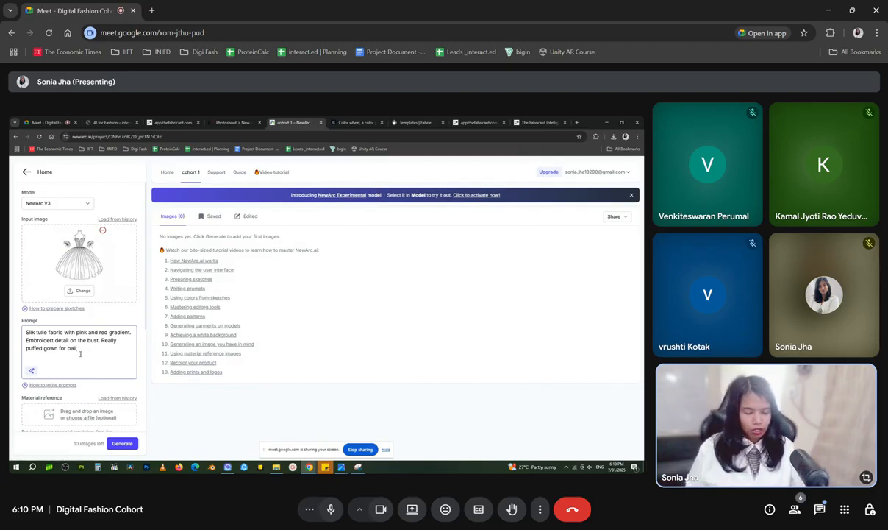
type(".")
Load the "Roughness map" image from Downloads as the material reference
scroll(45, 360, "down", 2)
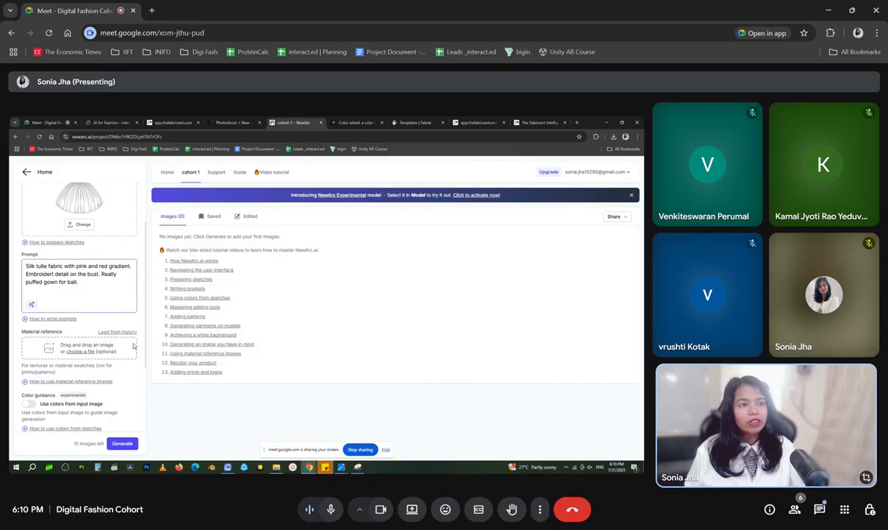
left_click(71, 352)
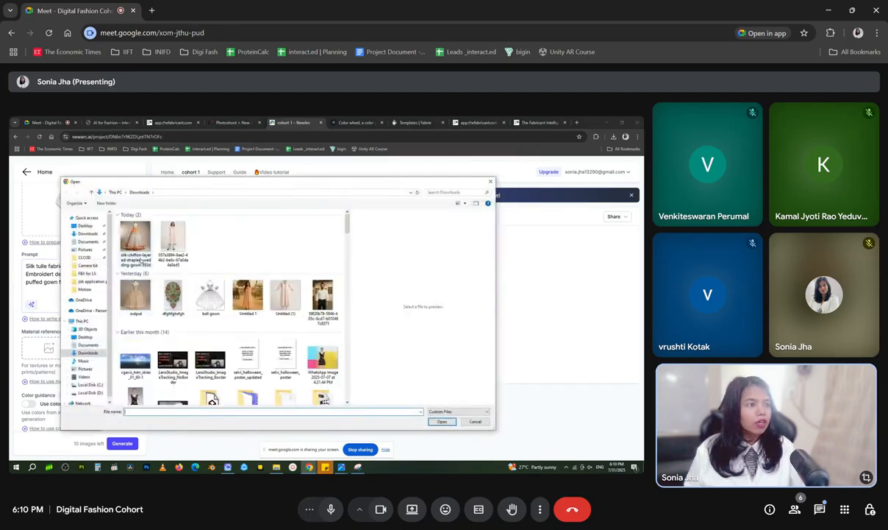
scroll(208, 285, "down", 10)
scroll(331, 336, "up", 8)
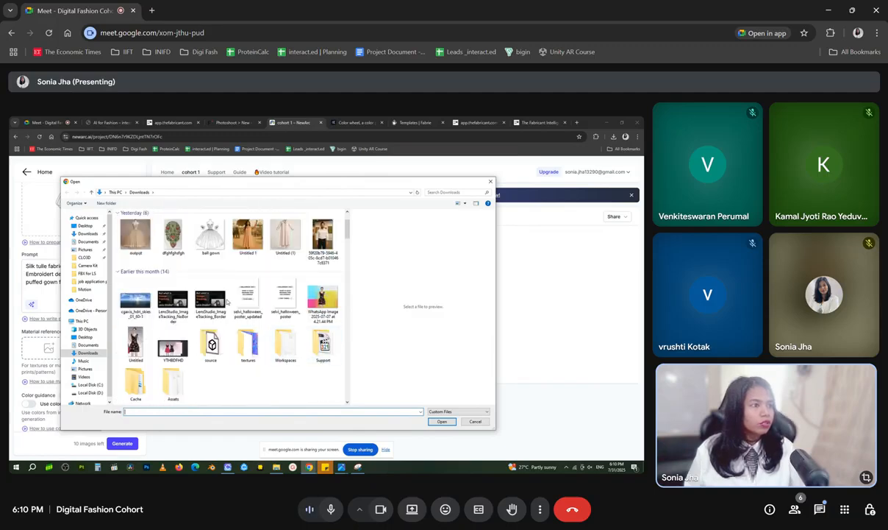
scroll(214, 295, "down", 5)
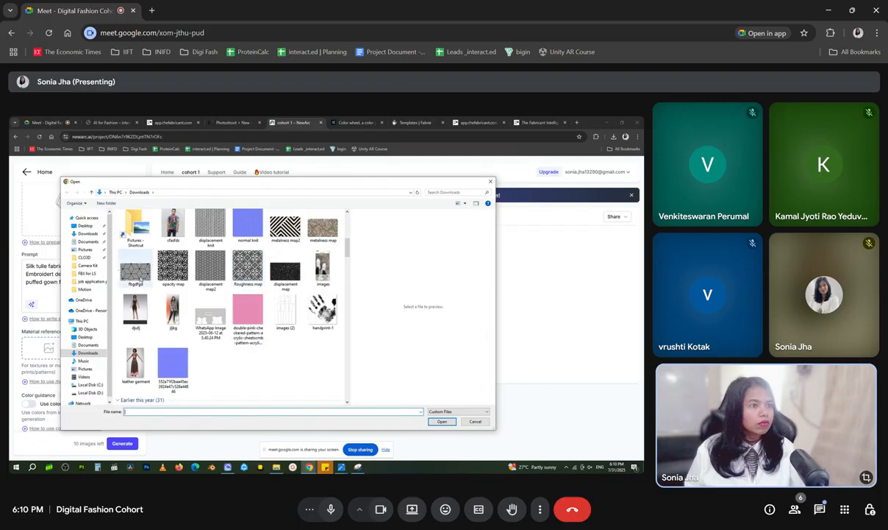
left_click(248, 267)
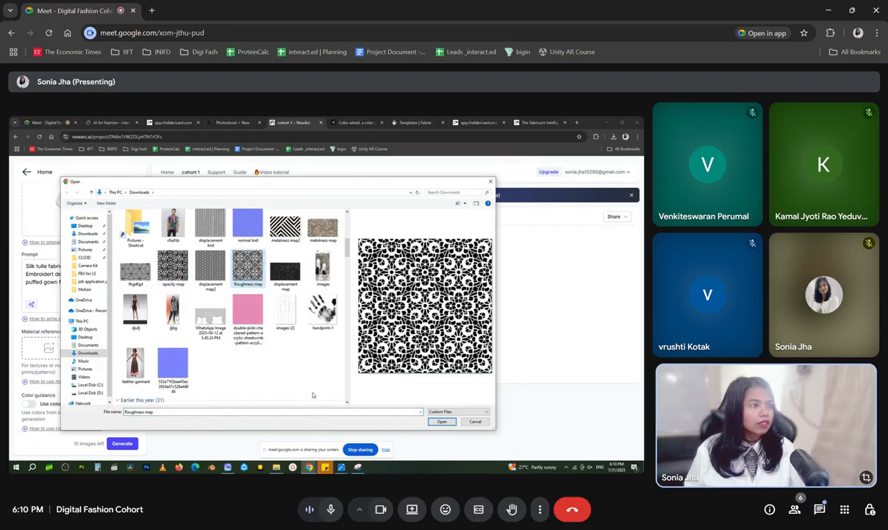
left_click(442, 421)
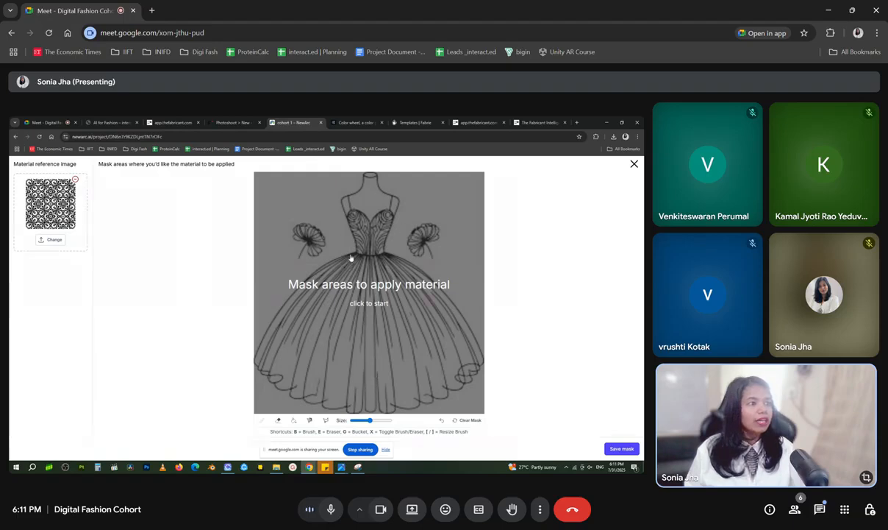
Mask the gown's entire skirt with the brush and bucket-fill the gap at its left edge
left_click(316, 266)
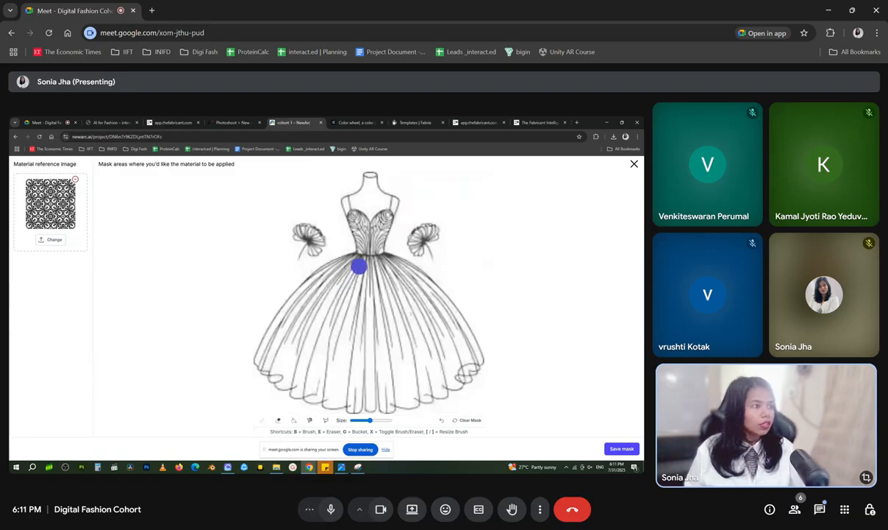
mouse_move(354, 259)
left_mouse_down()
mouse_move(303, 300)
mouse_move(260, 365)
mouse_move(302, 392)
mouse_move(410, 408)
mouse_move(487, 370)
mouse_move(482, 347)
mouse_move(431, 285)
mouse_move(348, 262)
mouse_move(381, 267)
mouse_move(299, 287)
mouse_move(421, 295)
mouse_move(311, 313)
mouse_move(289, 332)
mouse_move(431, 349)
mouse_move(377, 384)
mouse_move(436, 390)
mouse_move(392, 380)
mouse_move(408, 382)
mouse_move(398, 392)
mouse_move(473, 365)
mouse_move(427, 300)
mouse_move(459, 366)
mouse_move(423, 350)
mouse_move(443, 360)
mouse_move(411, 366)
mouse_move(368, 395)
mouse_move(310, 387)
mouse_move(287, 374)
mouse_move(286, 354)
mouse_move(292, 360)
mouse_move(277, 359)
mouse_move(305, 307)
mouse_move(263, 355)
mouse_move(300, 295)
mouse_move(339, 267)
mouse_move(327, 270)
mouse_move(386, 279)
mouse_move(410, 305)
mouse_move(432, 371)
mouse_move(378, 385)
mouse_move(387, 335)
left_mouse_up()
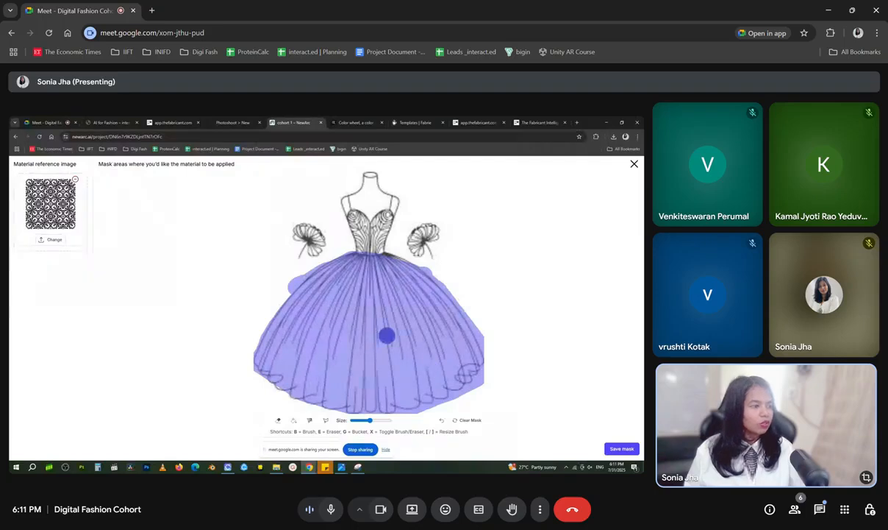
left_click(386, 450)
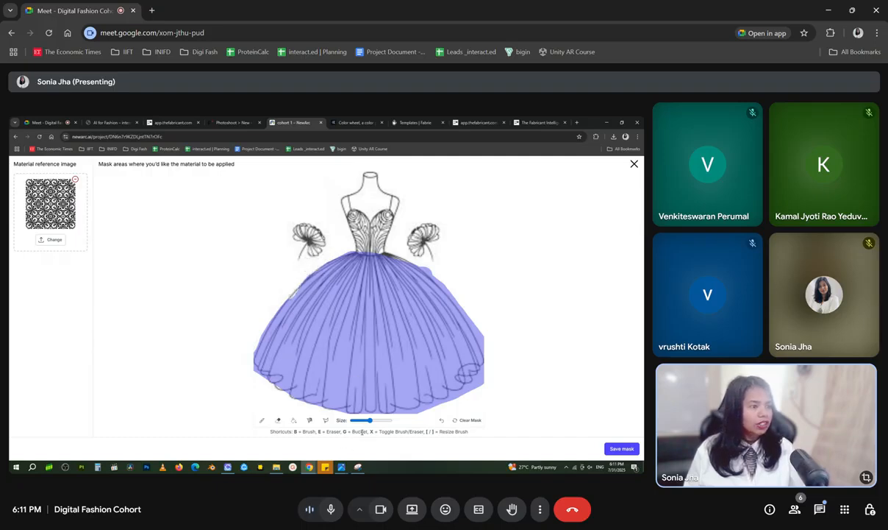
key("g")
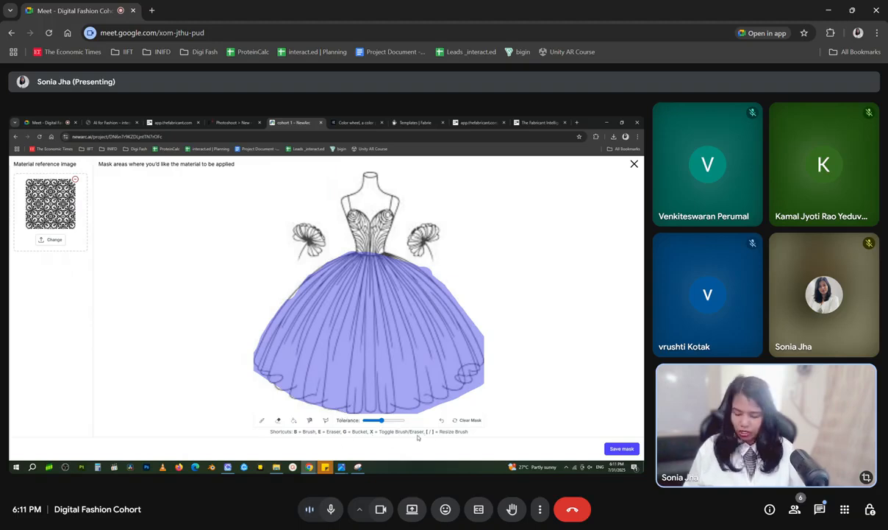
left_click(283, 307)
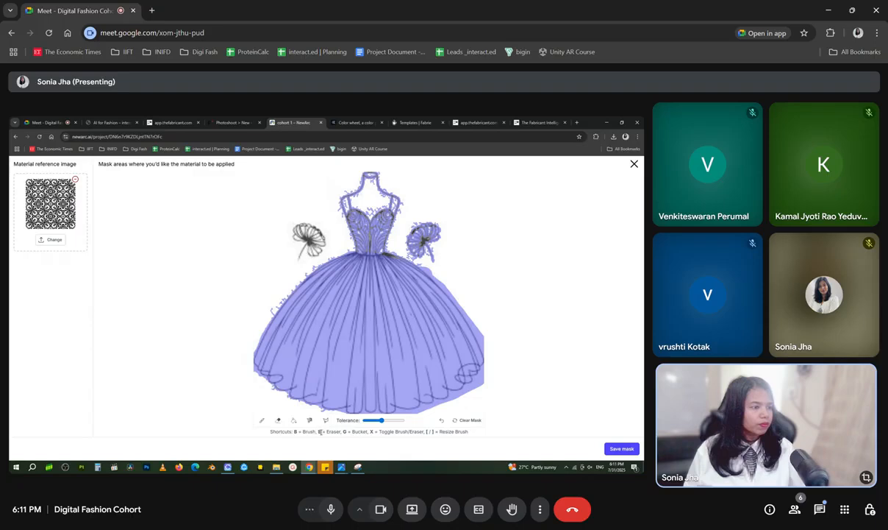
Erase the mask from the bodice, neck, flower and outside the skirt's left edge, and save the mask
key("e")
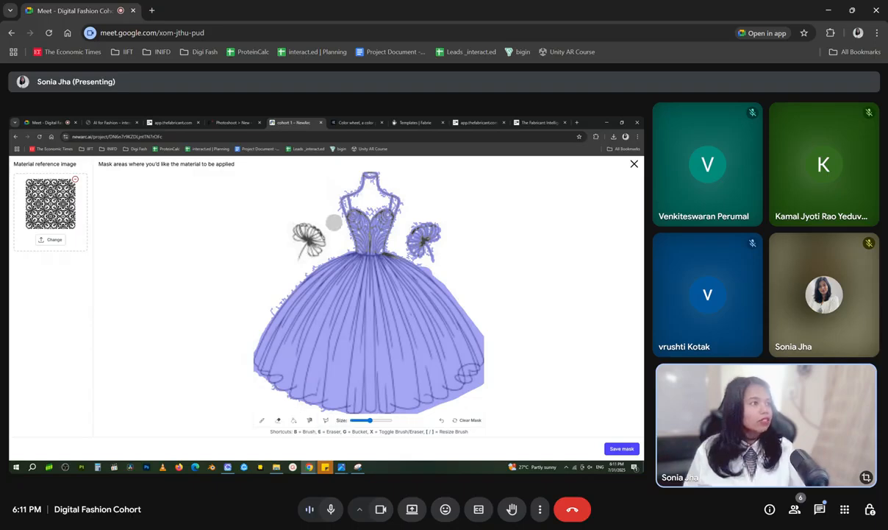
mouse_move(339, 198)
left_mouse_down()
mouse_move(390, 217)
mouse_move(369, 193)
mouse_move(366, 229)
mouse_move(386, 217)
mouse_move(423, 241)
mouse_move(413, 254)
mouse_move(420, 256)
left_mouse_up()
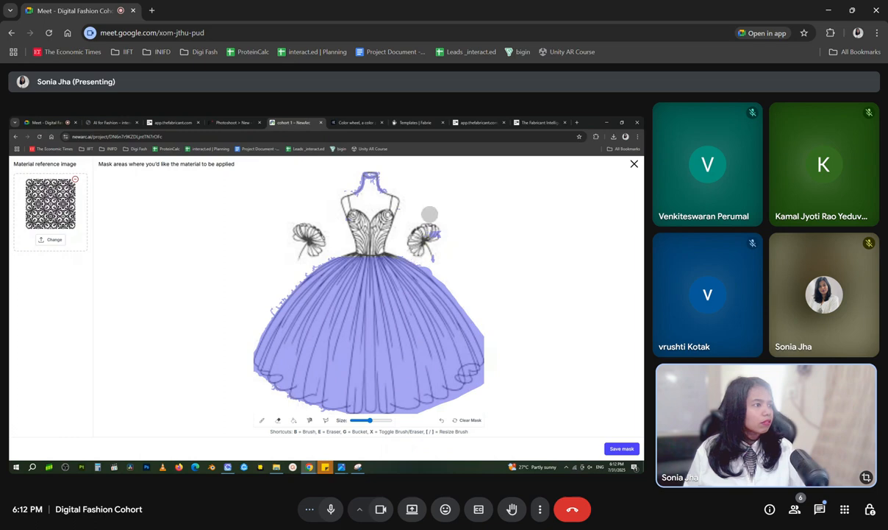
mouse_move(430, 214)
left_mouse_down()
mouse_move(435, 261)
mouse_move(358, 170)
mouse_move(380, 172)
left_mouse_up()
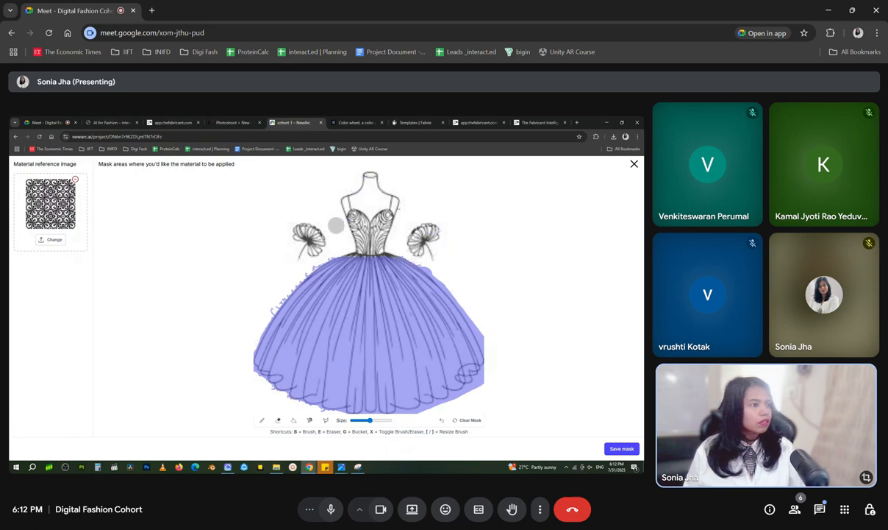
mouse_move(323, 248)
left_mouse_down()
mouse_move(300, 246)
mouse_move(265, 278)
mouse_move(251, 336)
left_mouse_up()
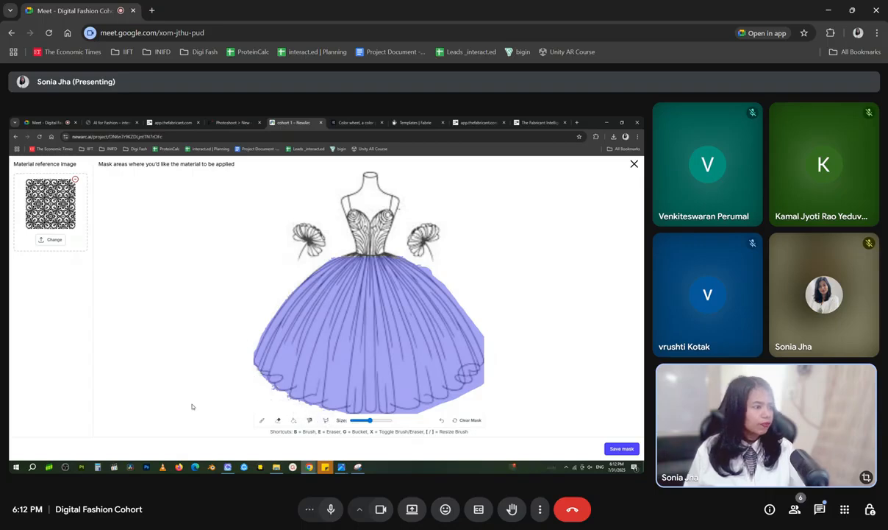
left_click(622, 449)
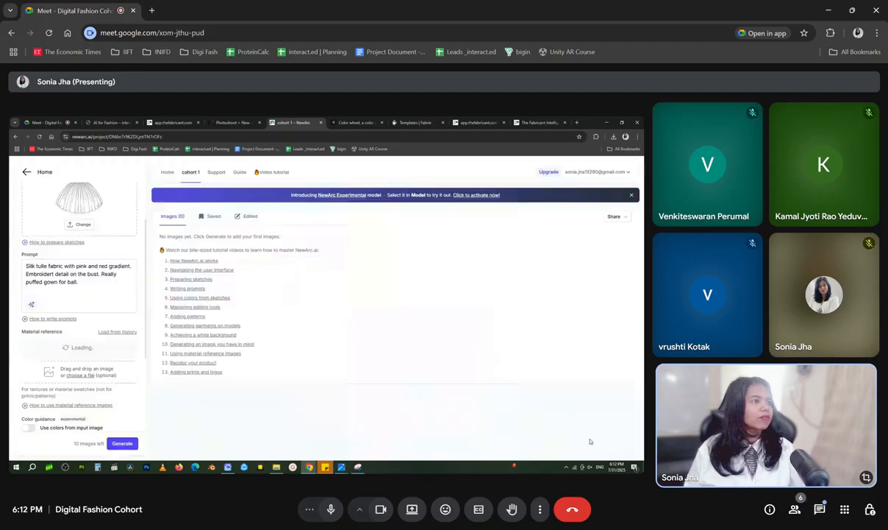
Raise the material reference intensity one notch above the middle of its range
scroll(102, 283, "up", 2)
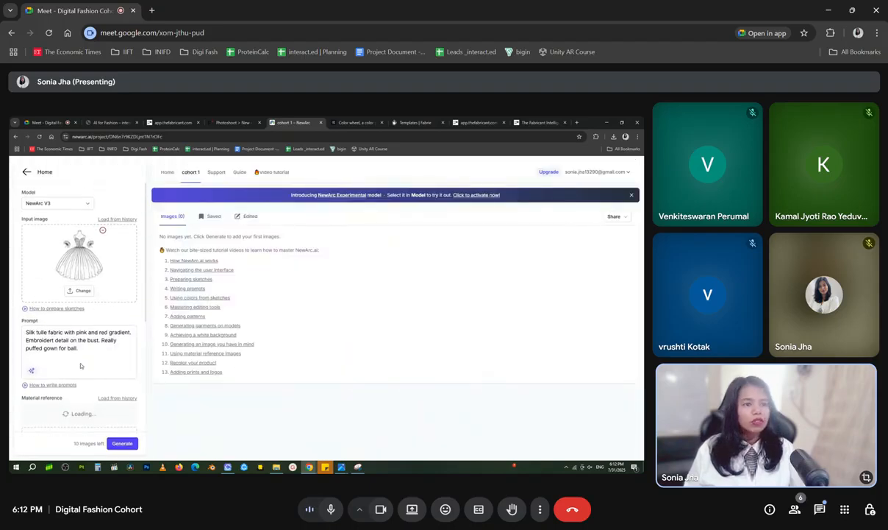
scroll(81, 366, "down", 2)
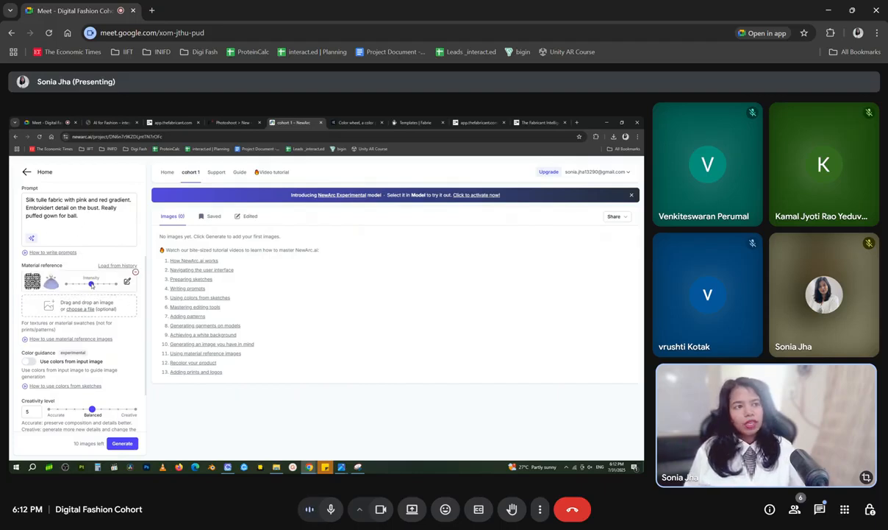
mouse_move(92, 285)
left_mouse_down()
mouse_move(110, 287)
mouse_move(98, 289)
left_mouse_up()
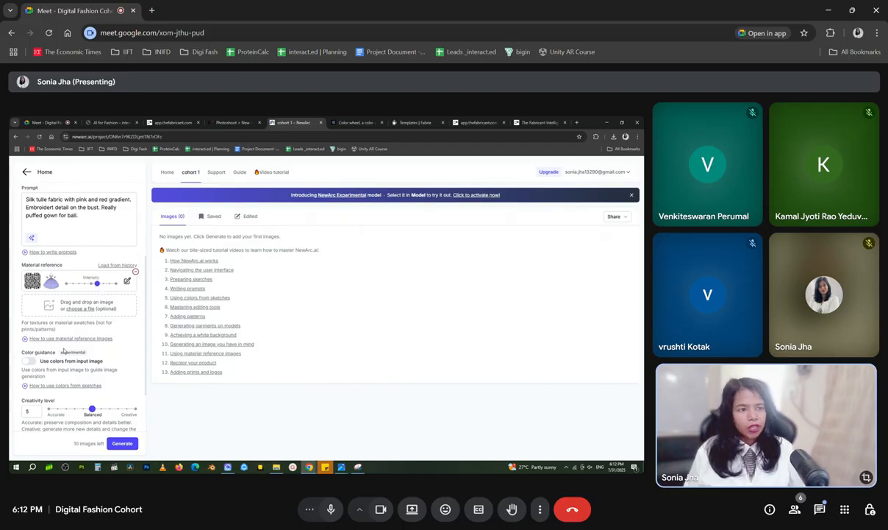
scroll(63, 351, "down", 2)
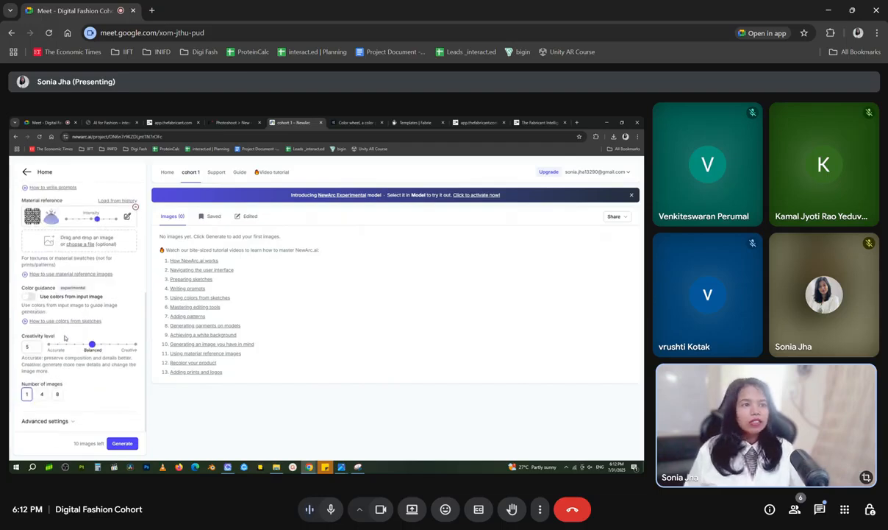
left_click(30, 296)
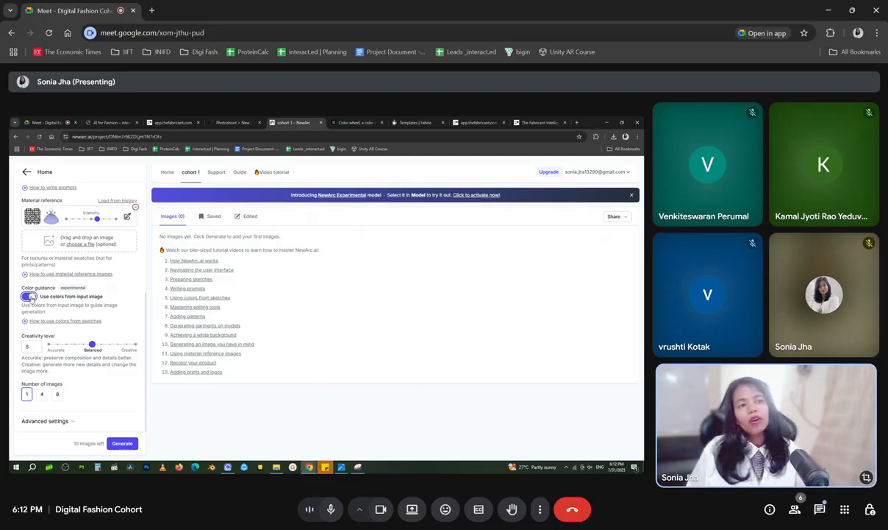
left_click(29, 296)
left_click(30, 297)
left_click(29, 296)
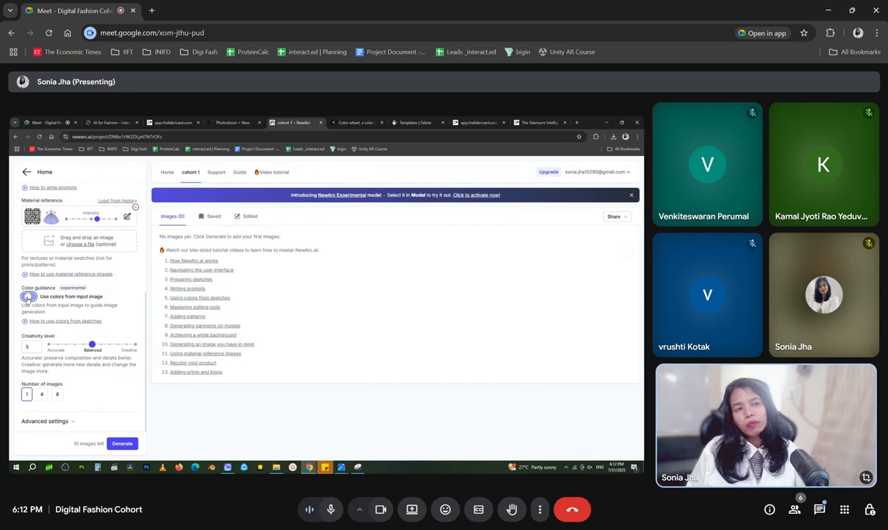
left_click(29, 297)
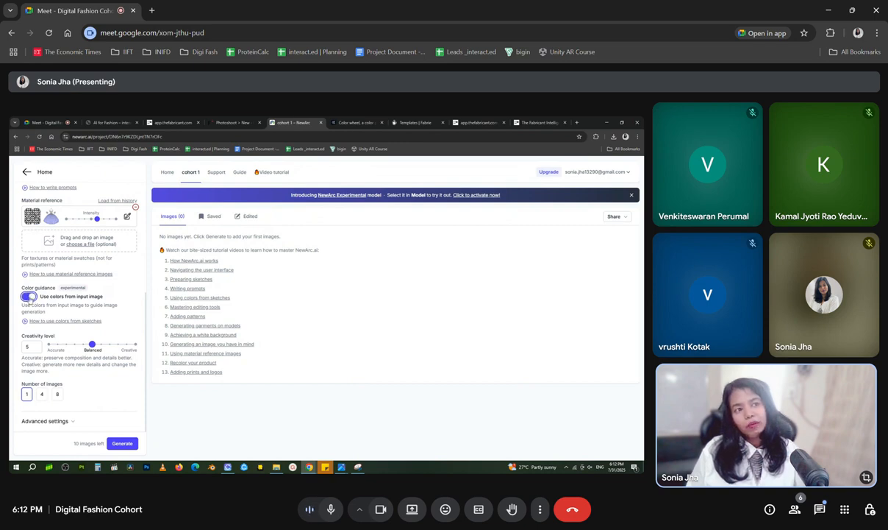
left_click(30, 297)
left_click(30, 298)
left_click(28, 296)
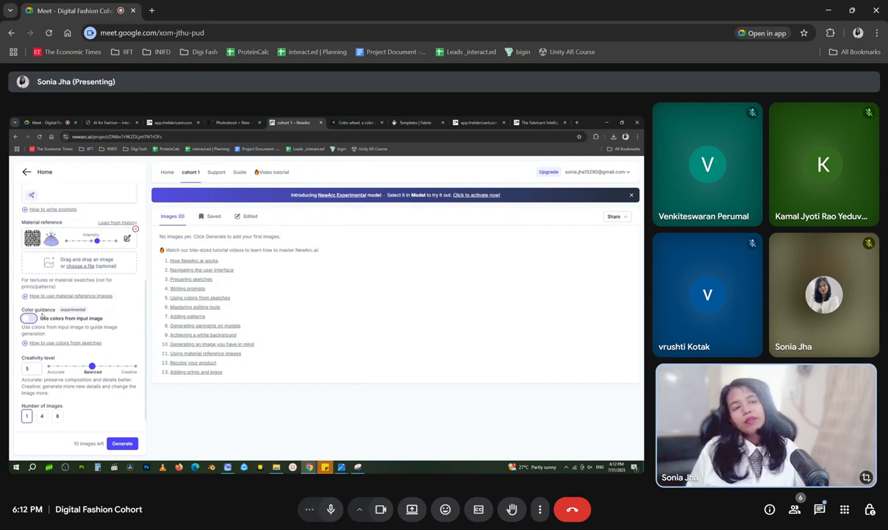
scroll(38, 287, "up", 1)
scroll(52, 282, "up", 3)
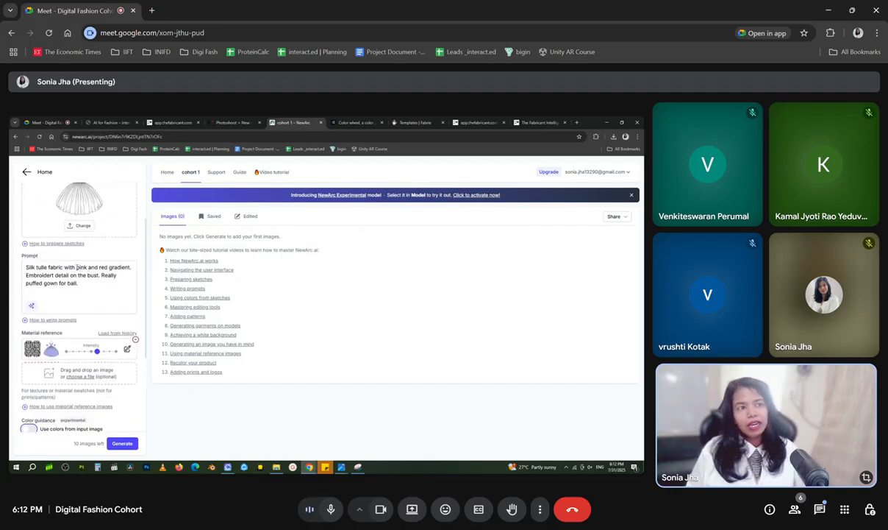
left_click_drag(78, 268, 129, 269)
scroll(76, 416, "down", 3)
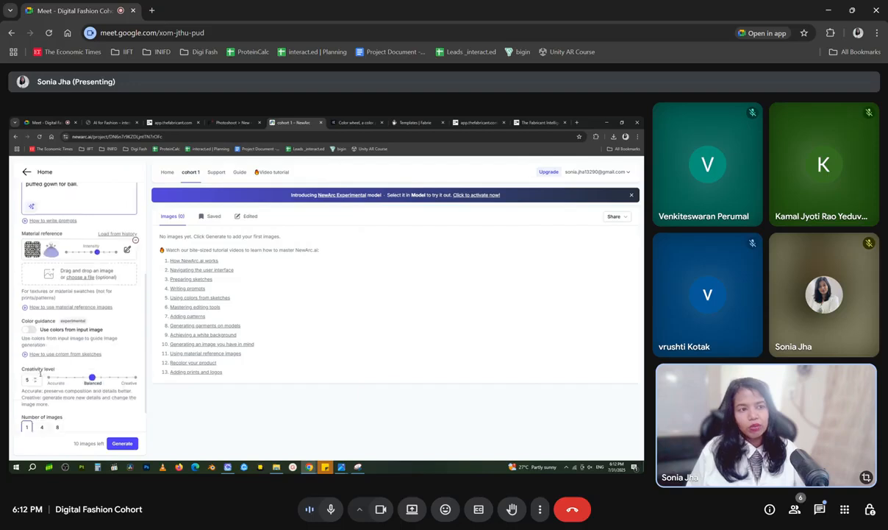
left_click(29, 329)
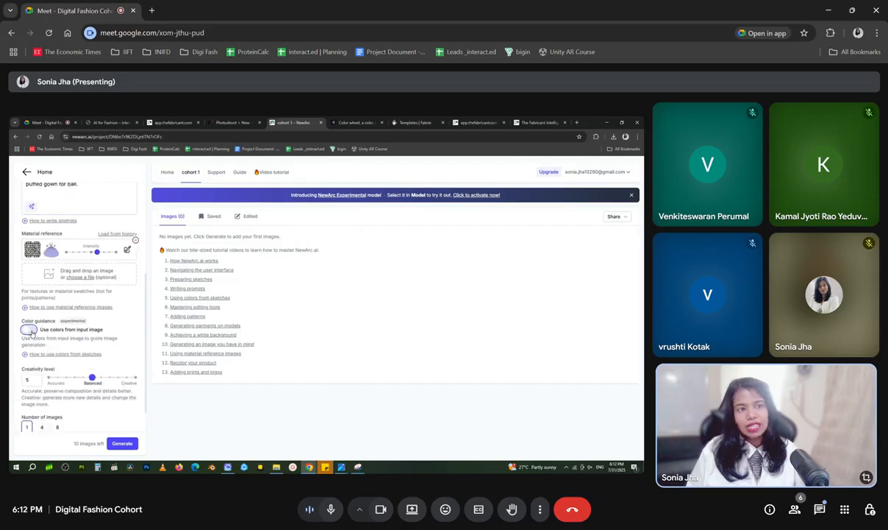
left_click(30, 329)
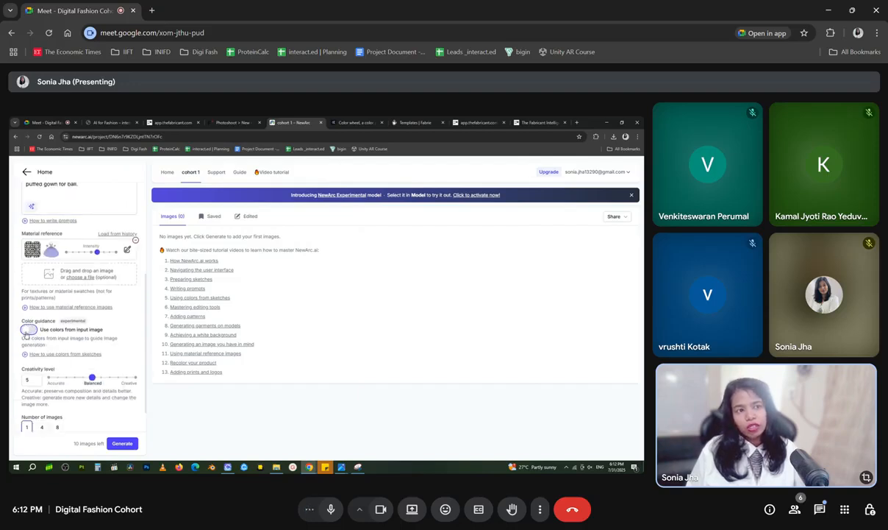
Set the creativity level to 1, close to the Accurate end
scroll(33, 329, "down", 1)
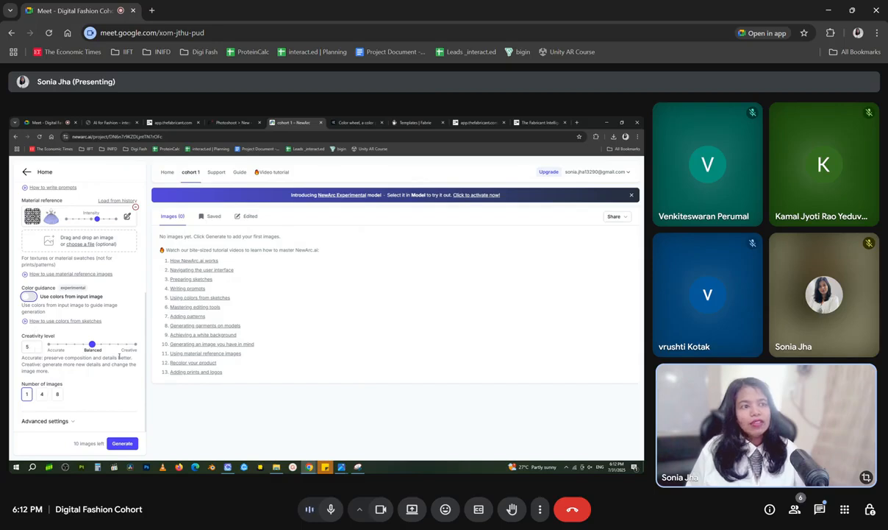
left_click_drag(92, 344, 41, 345)
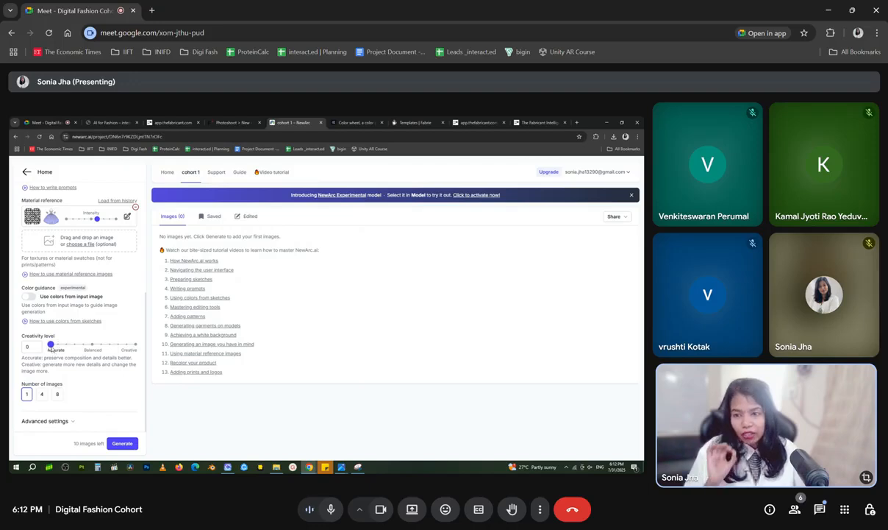
left_click_drag(51, 347, 137, 350)
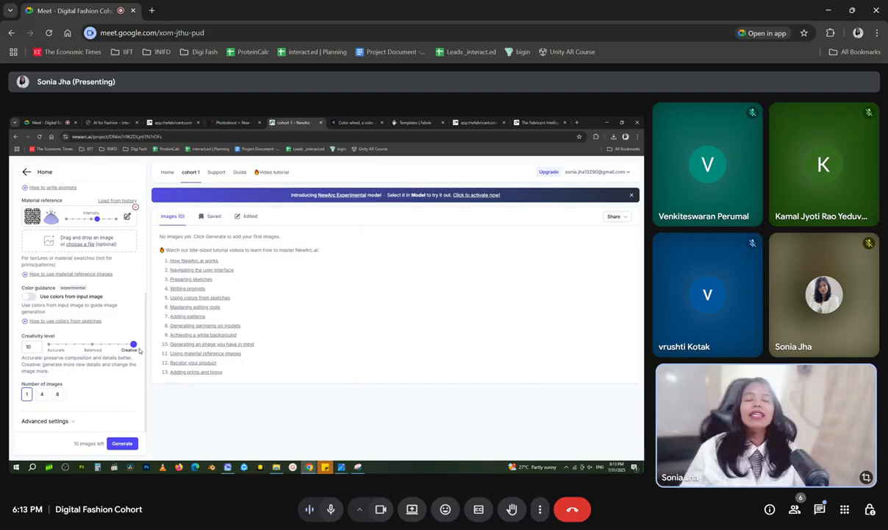
left_click_drag(134, 345, 59, 345)
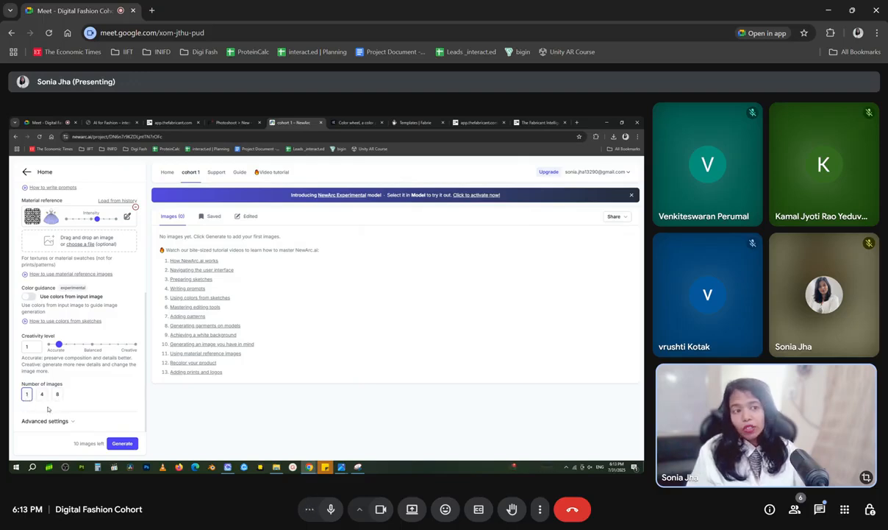
Set the number of images to generate to 4
left_click_drag(72, 444, 98, 444)
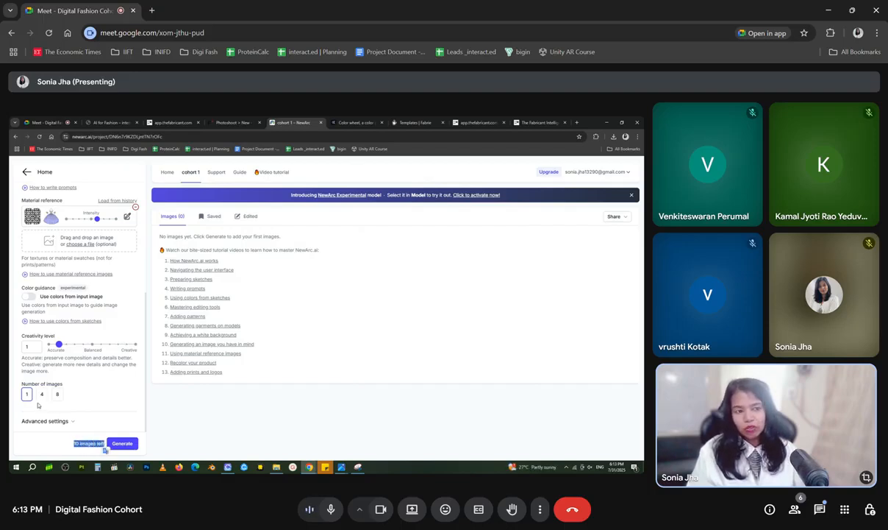
left_click(32, 409)
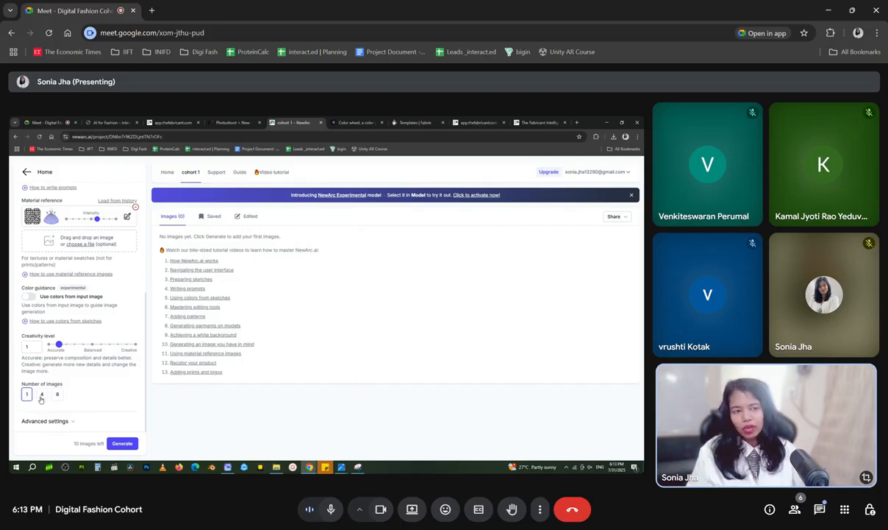
scroll(87, 372, "up", 3)
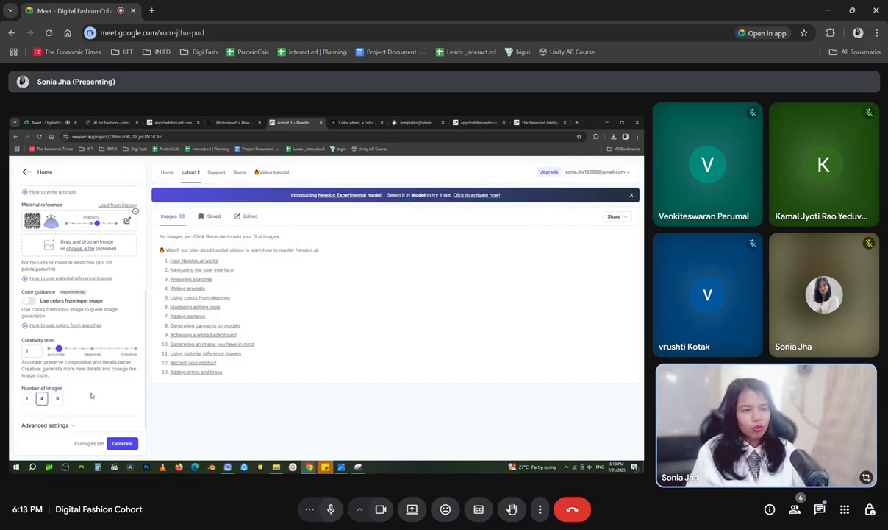
scroll(93, 409, "up", 3)
scroll(92, 403, "down", 6)
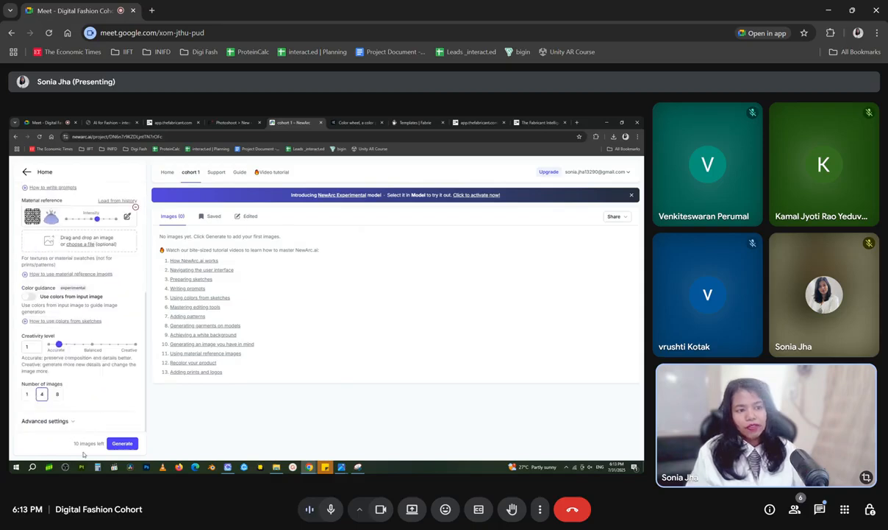
left_click_drag(74, 445, 103, 450)
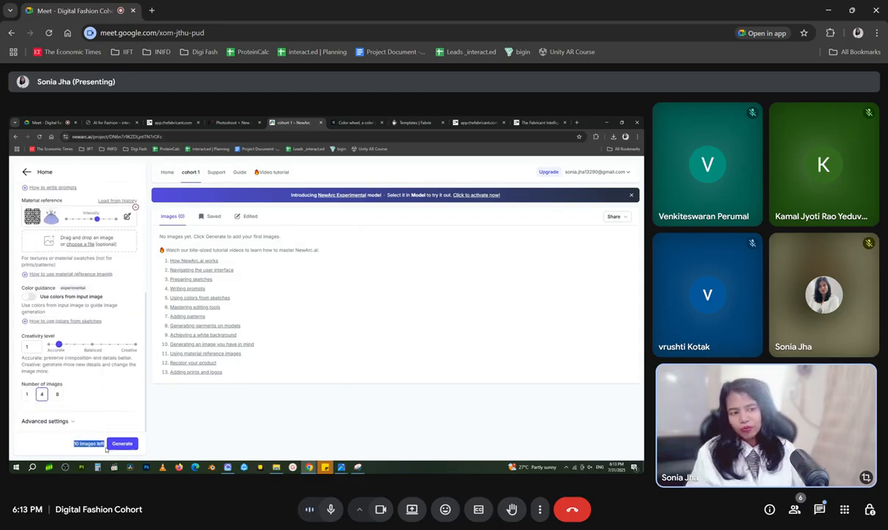
Expand the advanced settings and enter the negative prompt "Ignnore flowers on the side"
left_click(56, 421)
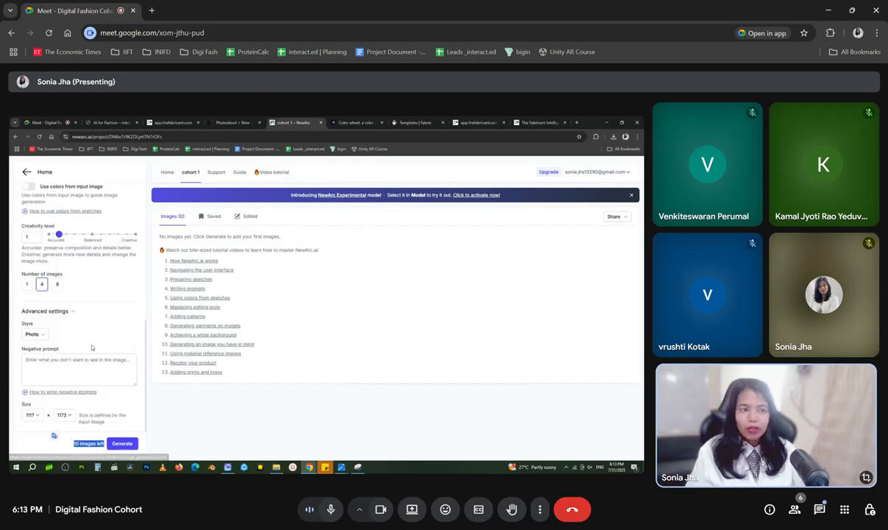
scroll(59, 335, "up", 5)
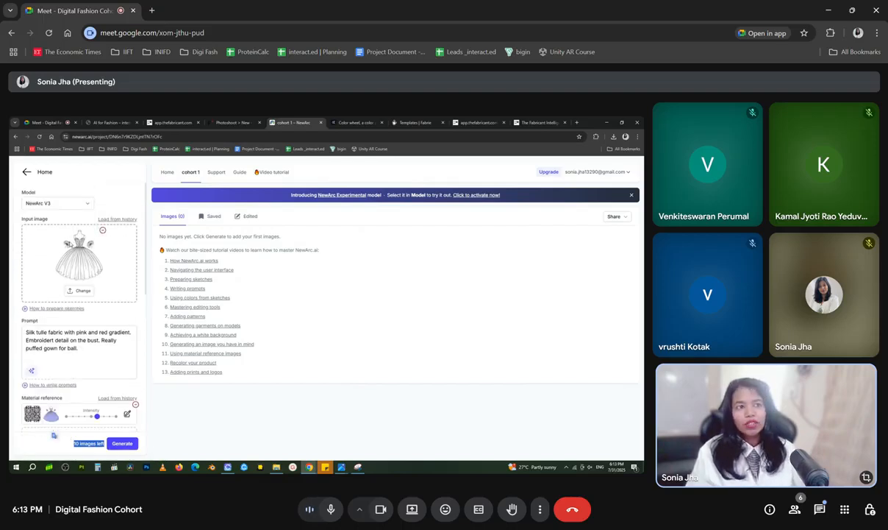
scroll(71, 287, "down", 5)
left_click(74, 361)
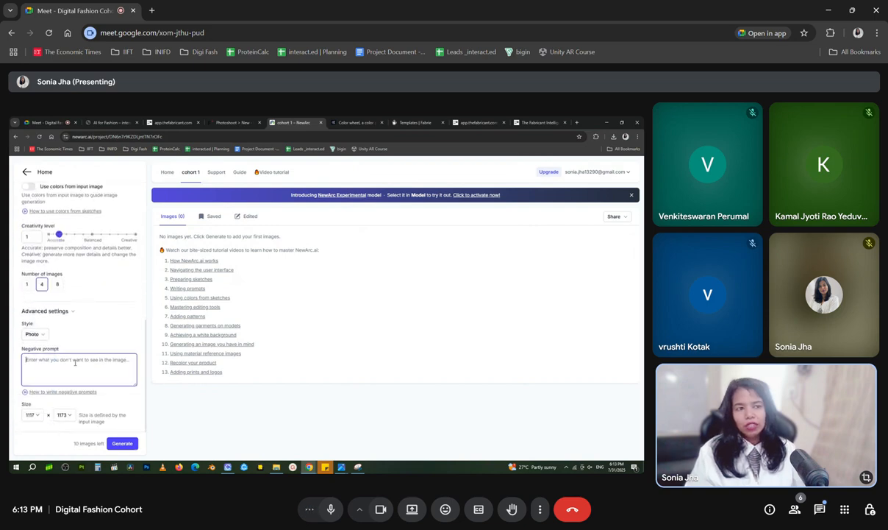
type("lowers on the side")
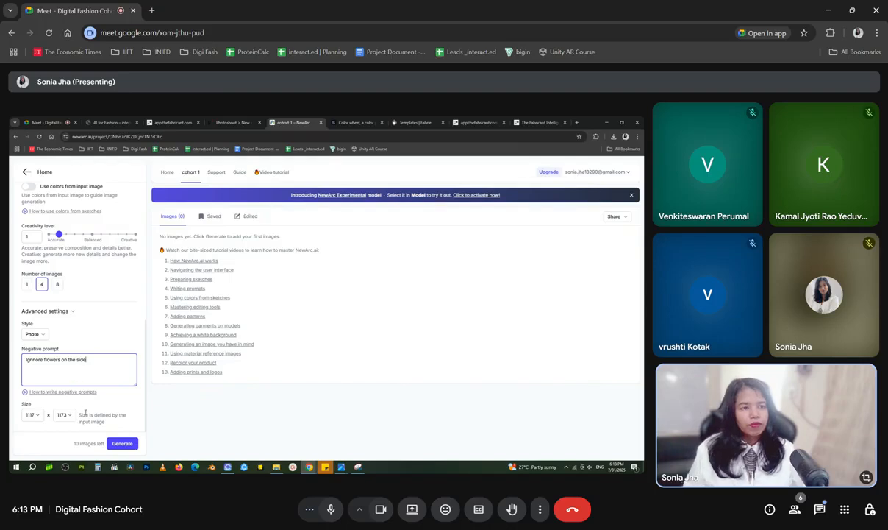
left_click(39, 417)
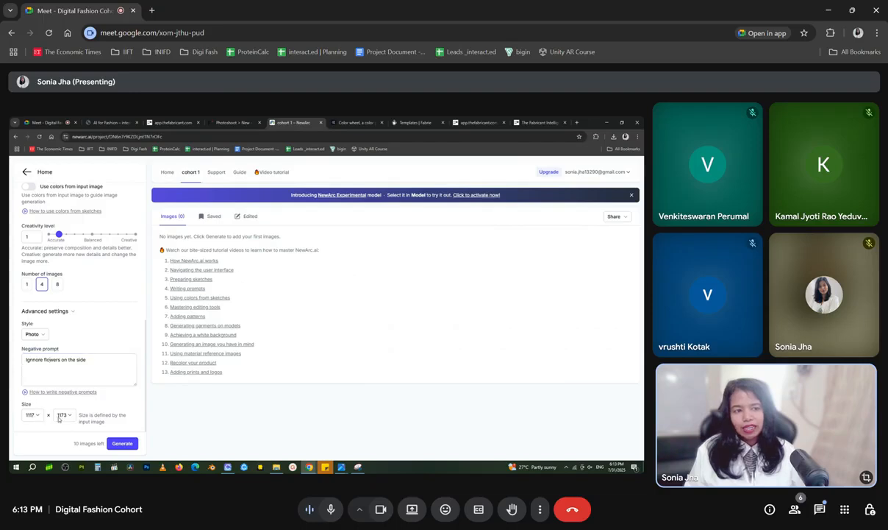
scroll(81, 283, "up", 5)
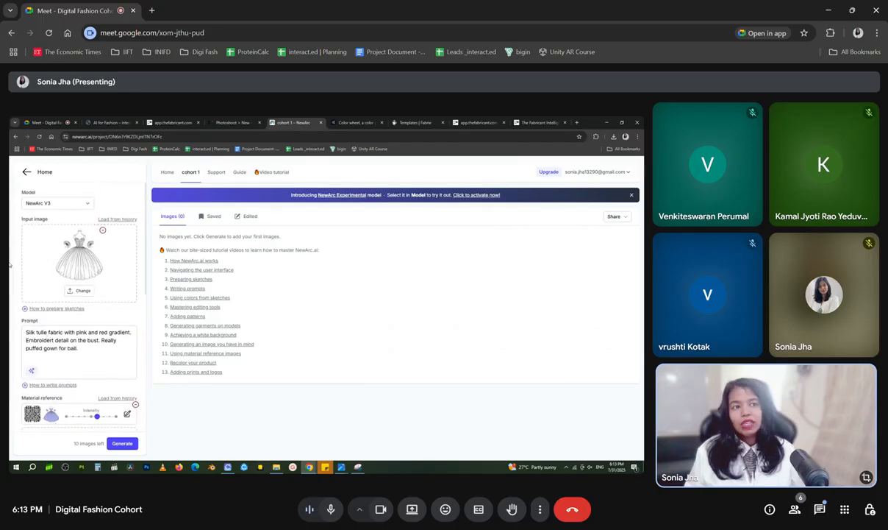
scroll(77, 393, "down", 5)
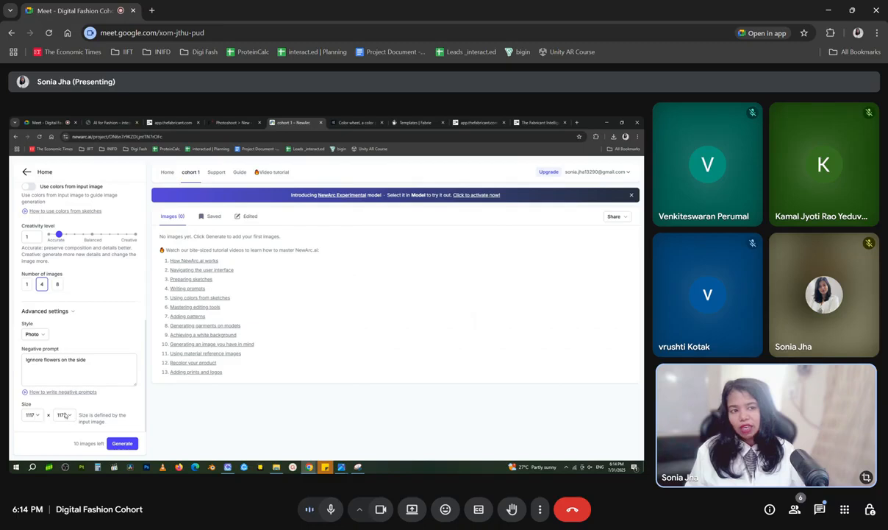
scroll(60, 416, "up", 10)
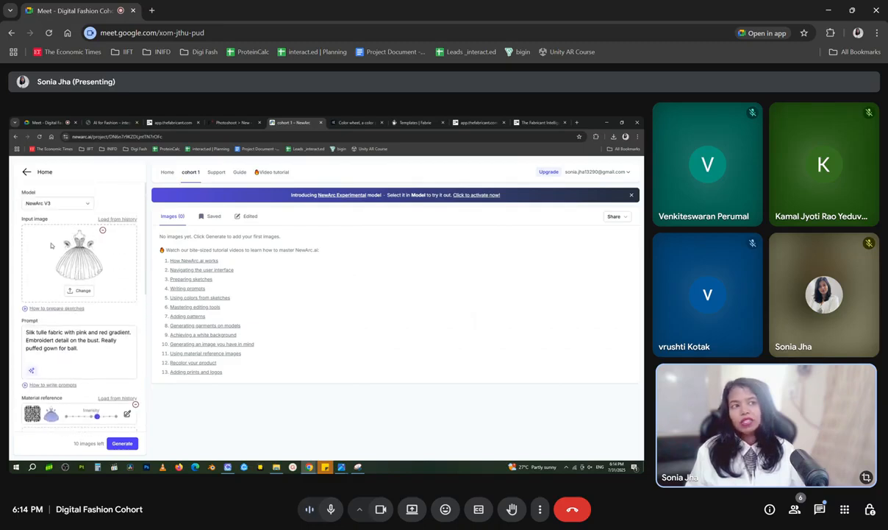
scroll(88, 354, "down", 10)
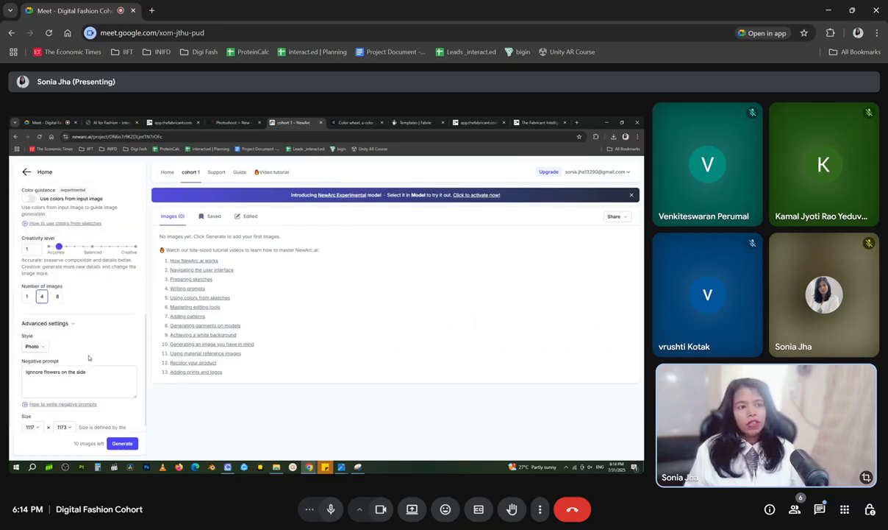
scroll(88, 383, "up", 4)
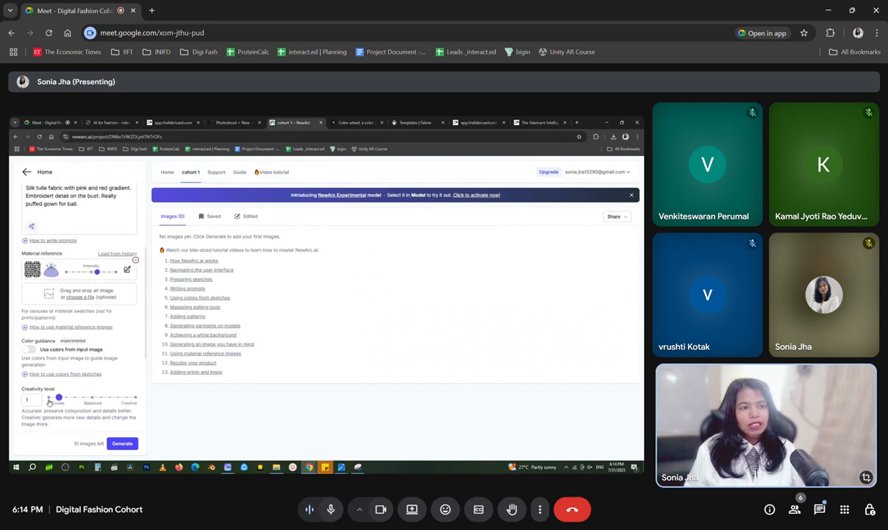
Look through the available rendering styles and choose Photo
scroll(44, 346, "down", 5)
left_click(41, 335)
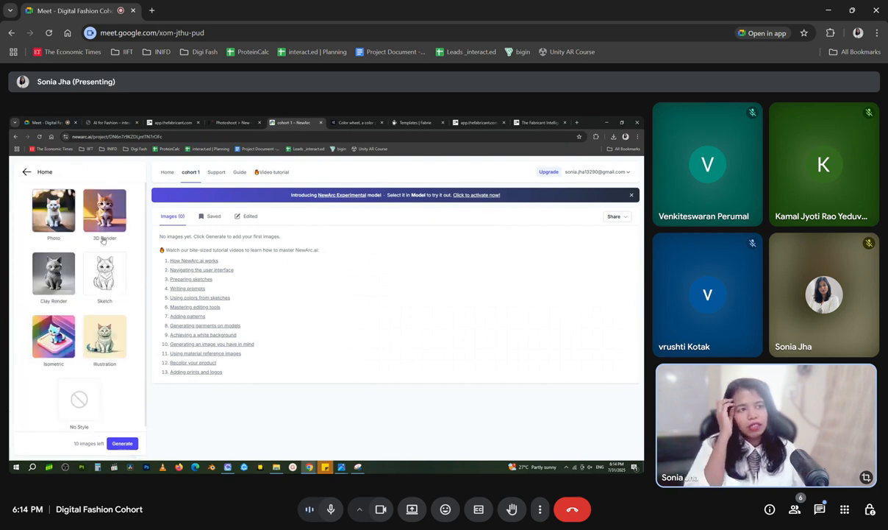
scroll(83, 323, "down", 1)
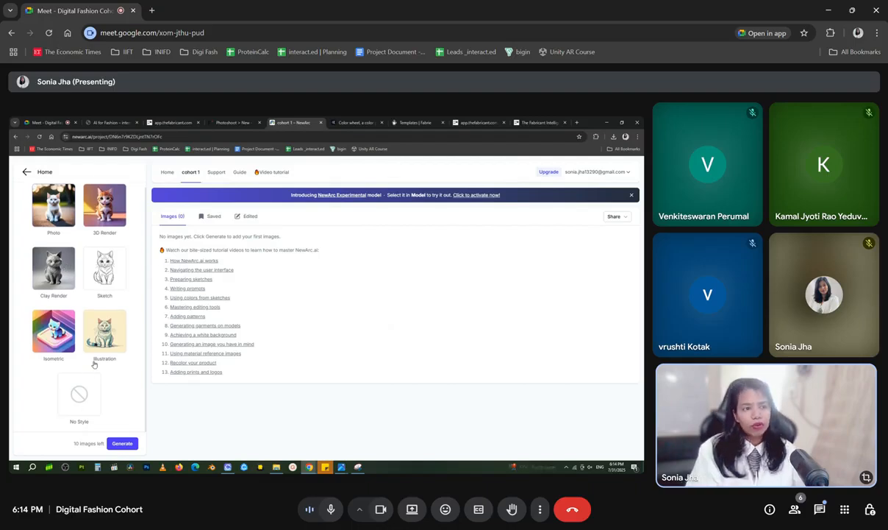
left_click(61, 191)
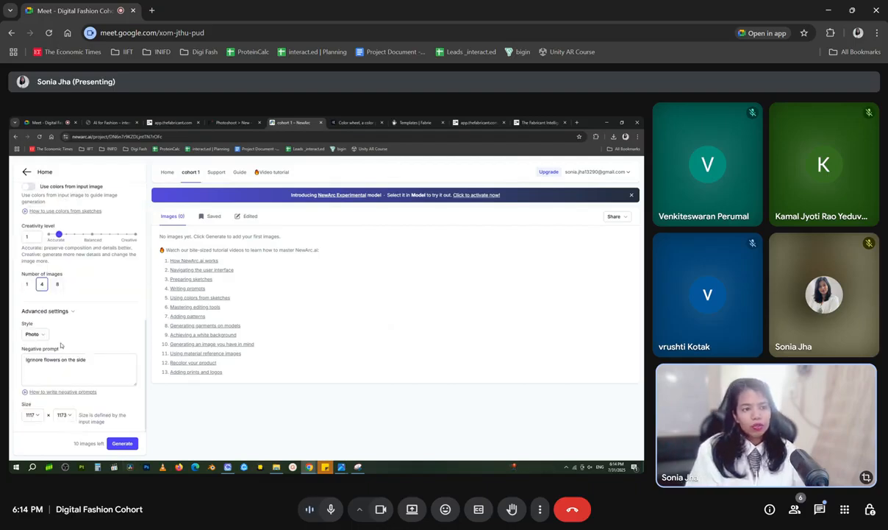
scroll(44, 331, "up", 10)
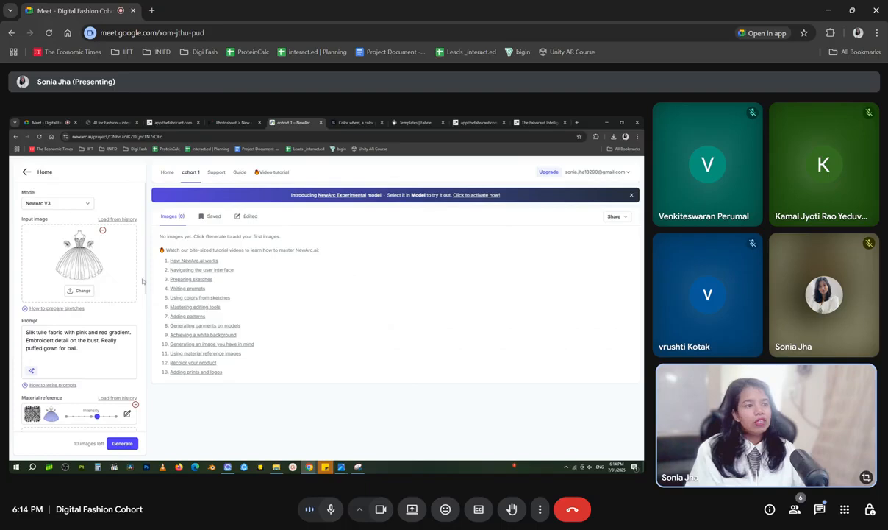
Generate the four gown renders with the current settings and view the finished images
scroll(133, 436, "down", 10)
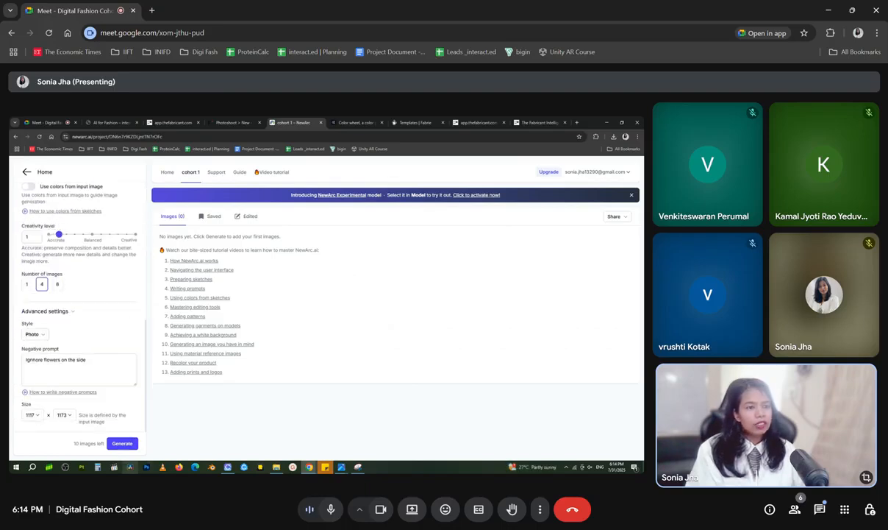
left_click(121, 443)
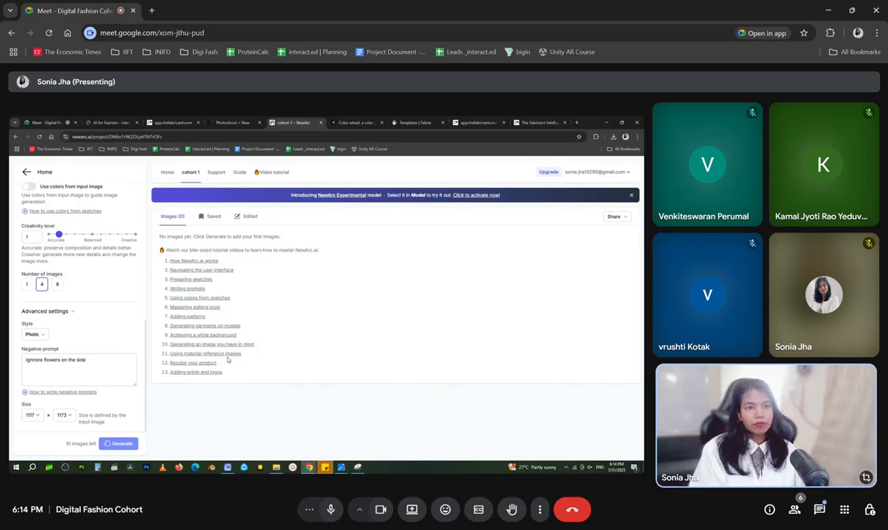
scroll(341, 313, "down", 5)
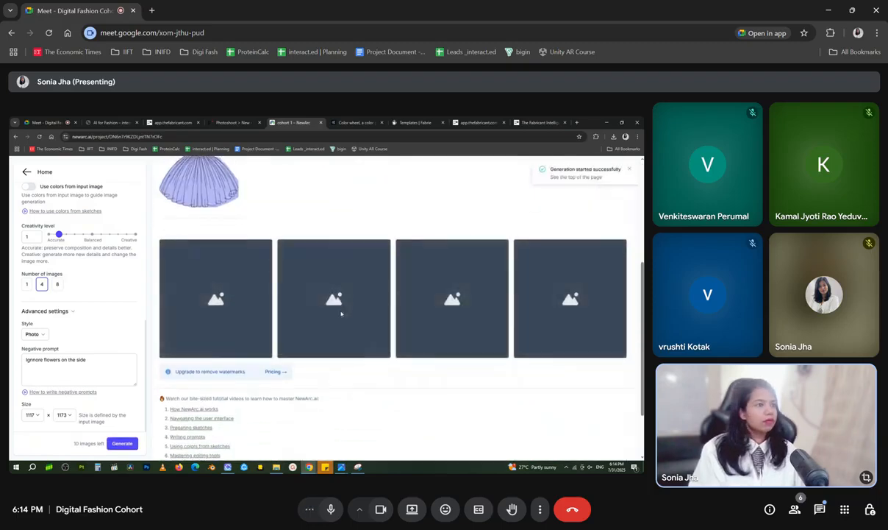
scroll(341, 313, "up", 3)
scroll(347, 356, "down", 1)
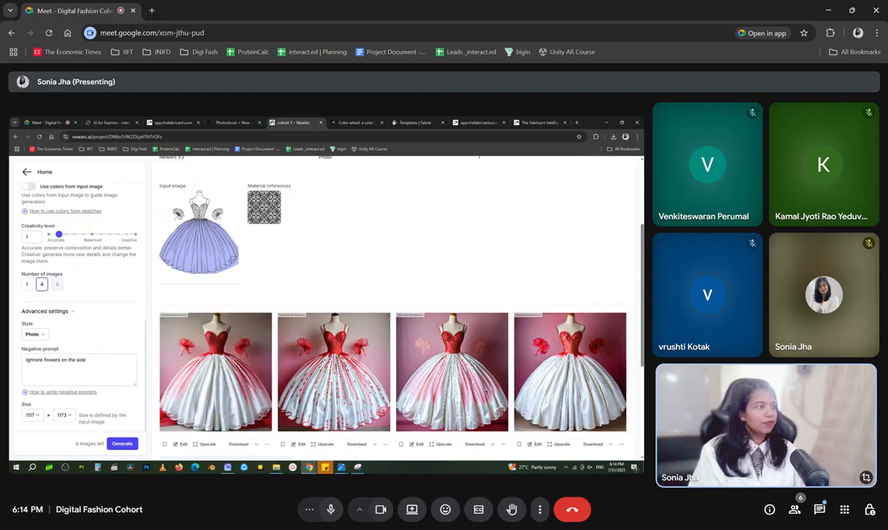
scroll(337, 395, "down", 1)
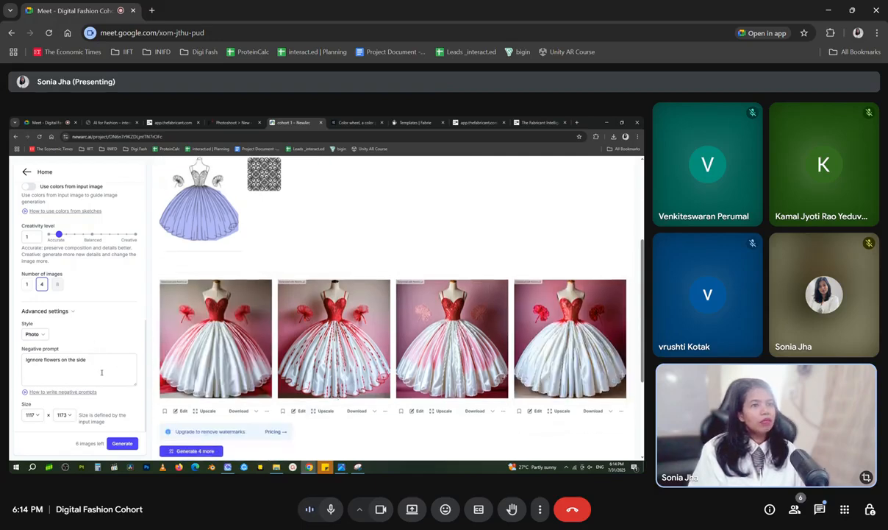
Compare the prompt's fabric, gradient, embroidery and puffed gown wording with the generated renders
scroll(101, 372, "up", 8)
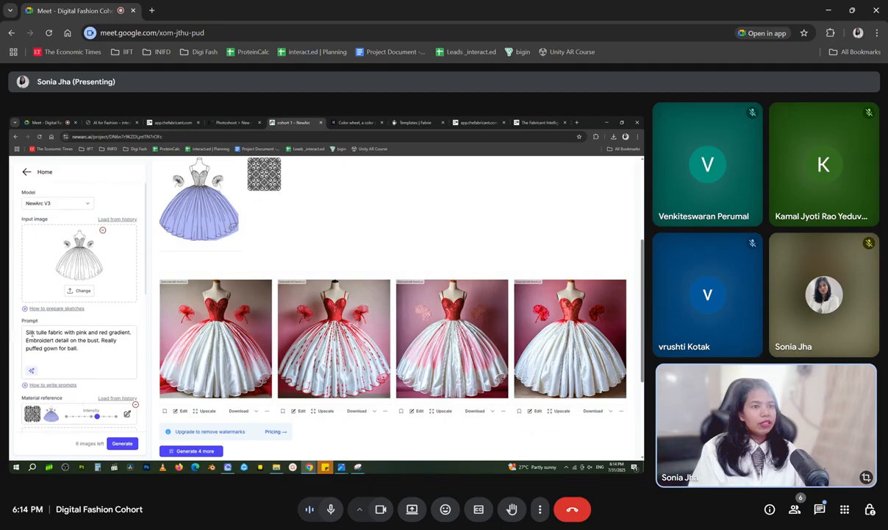
double_click(28, 332)
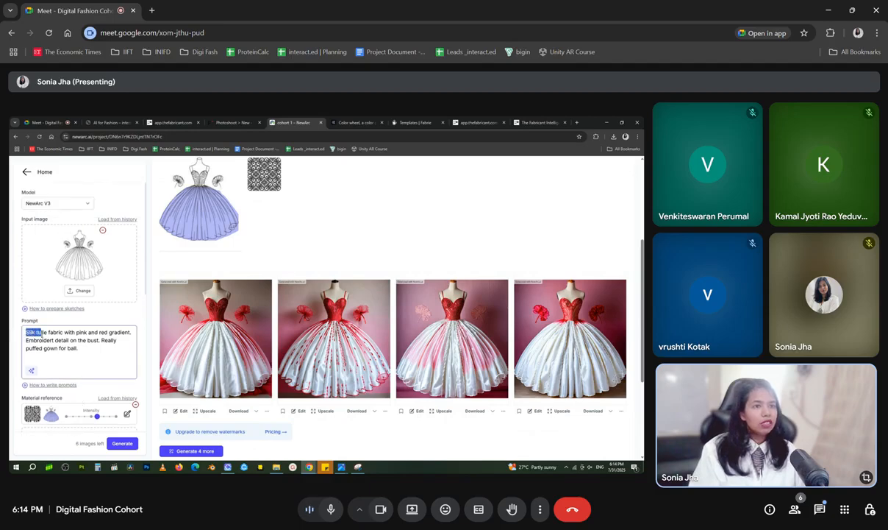
left_click_drag(44, 332, 122, 332)
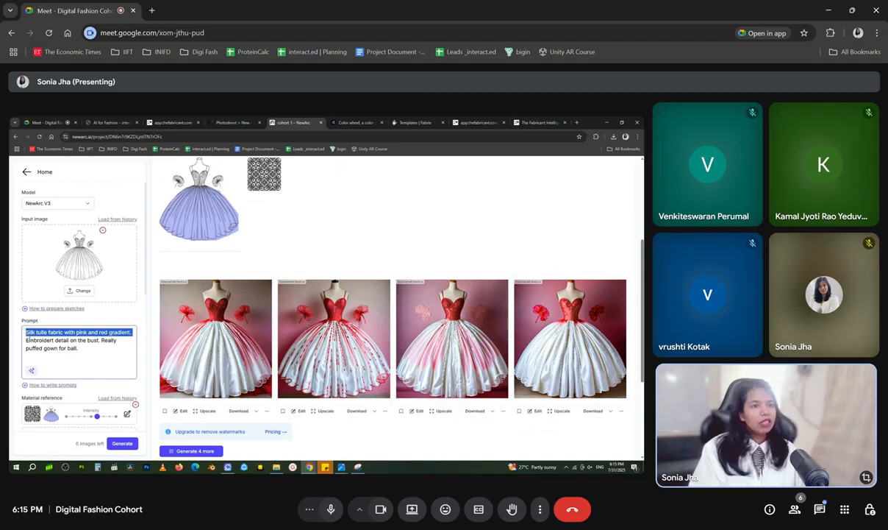
left_click_drag(103, 340, 115, 349)
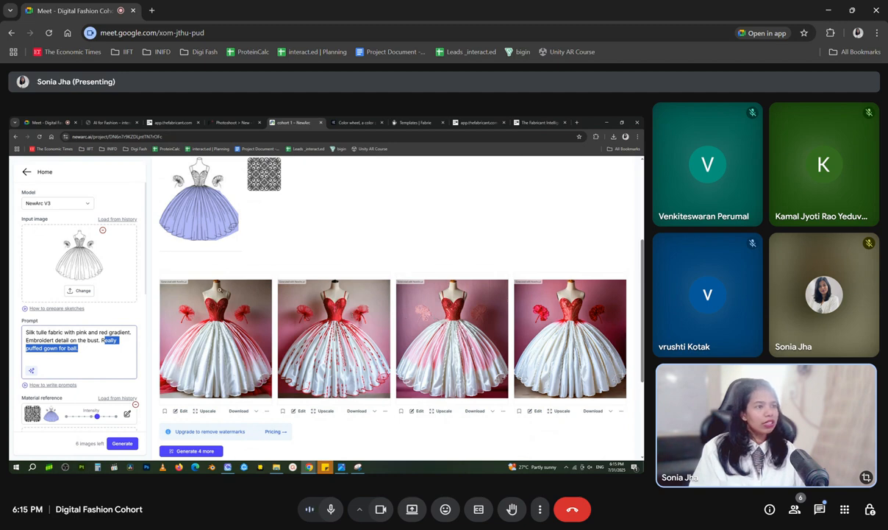
Open the fourth render for editing, mask both side flowers, describe the selection as "Flowers" and apply the modification "remove"
left_click(561, 339)
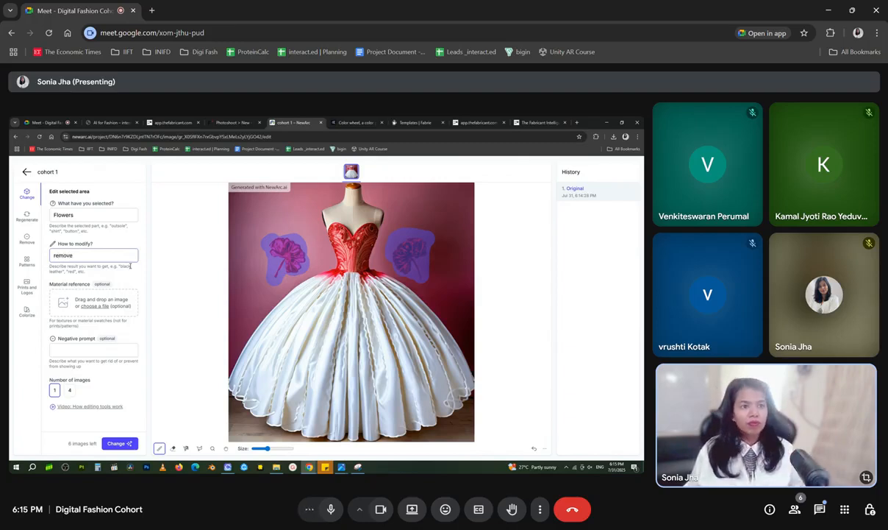
left_click(114, 444)
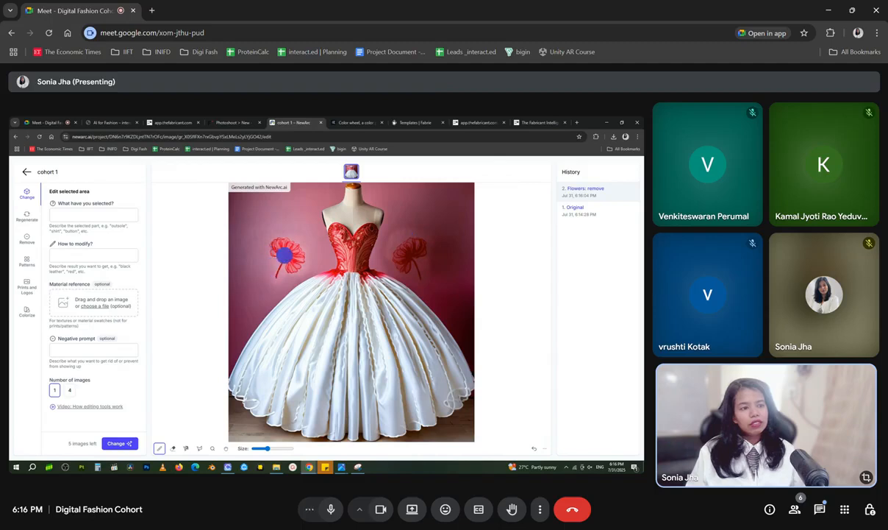
left_click(173, 448)
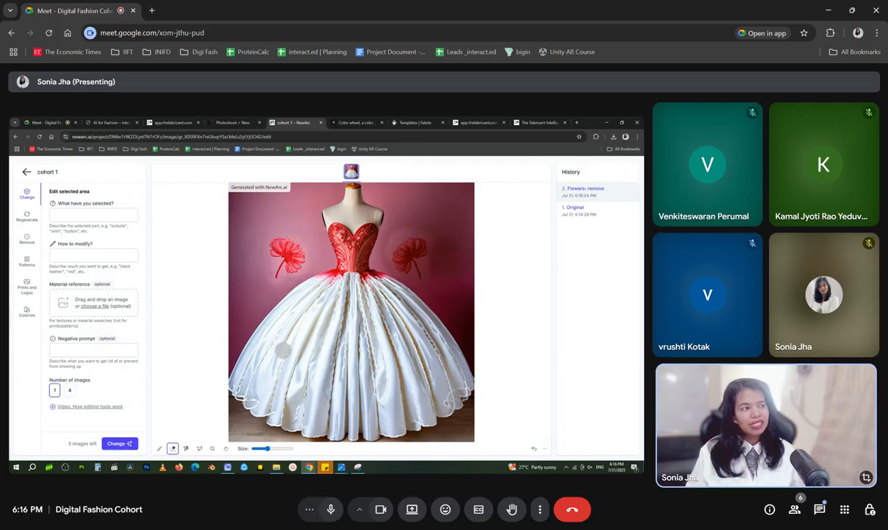
left_click(160, 447)
left_click_drag(242, 236, 298, 250)
left_click(173, 448)
mouse_move(245, 246)
left_mouse_down()
mouse_move(314, 232)
mouse_move(260, 246)
mouse_move(289, 249)
left_mouse_up()
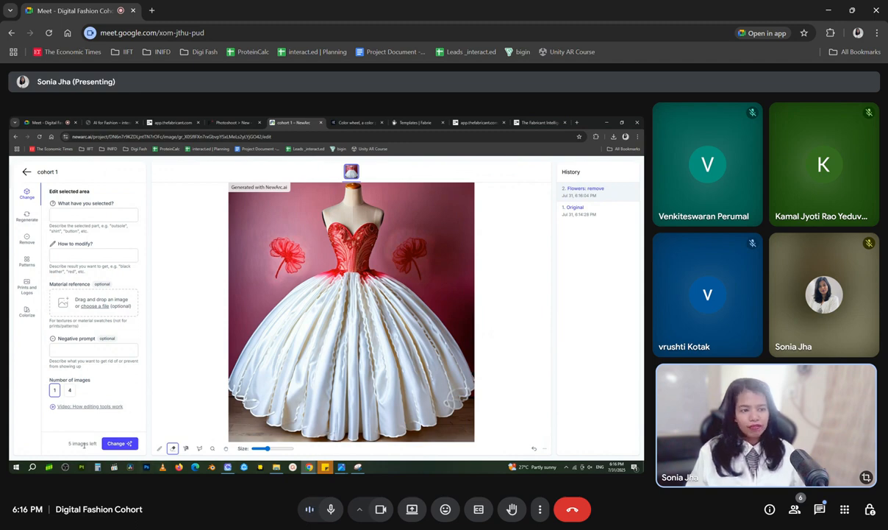
left_click_drag(96, 446, 17, 434)
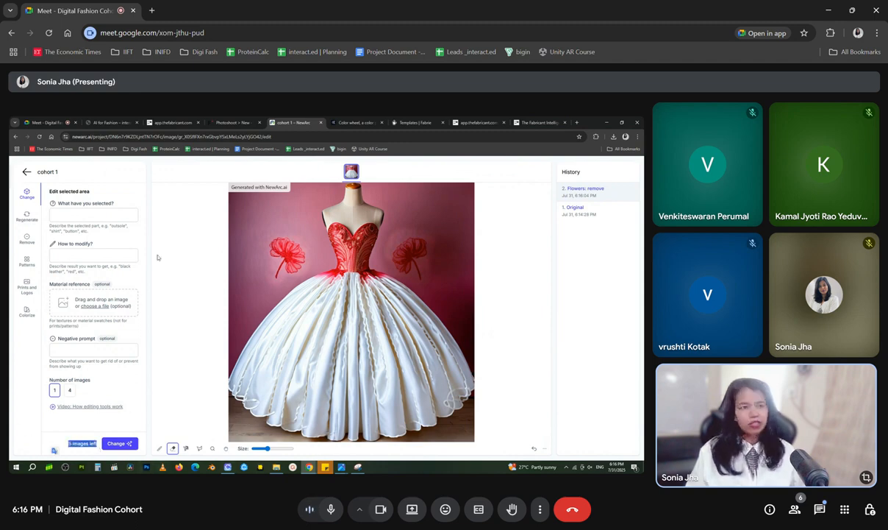
left_click(13, 361)
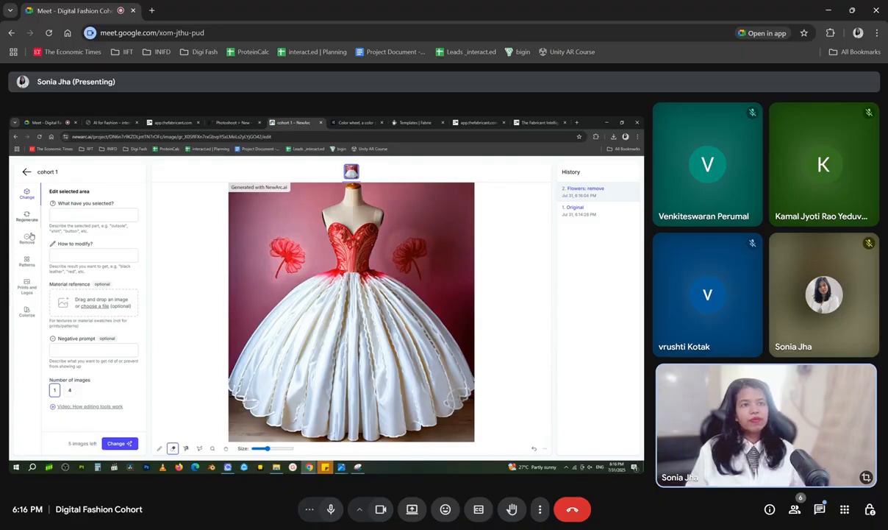
Choose the Patterns edit and brush a mask over the gown's white skirt
left_click(27, 260)
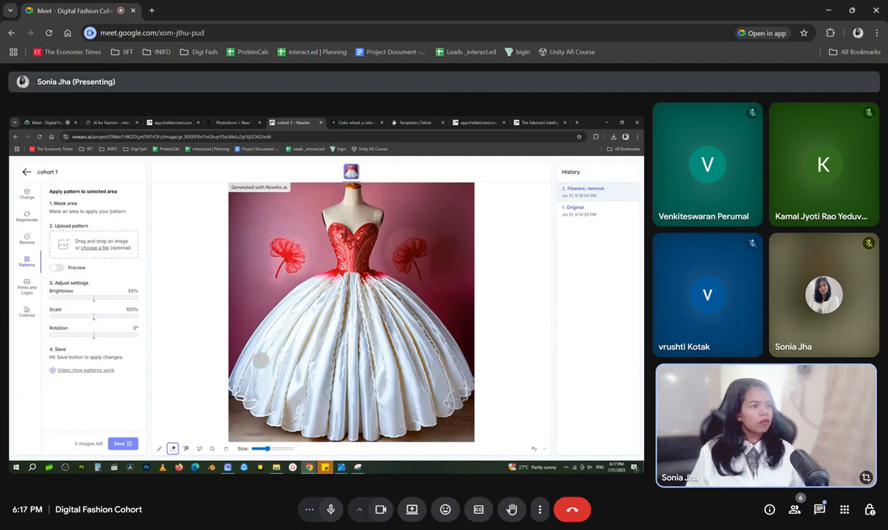
left_click(160, 448)
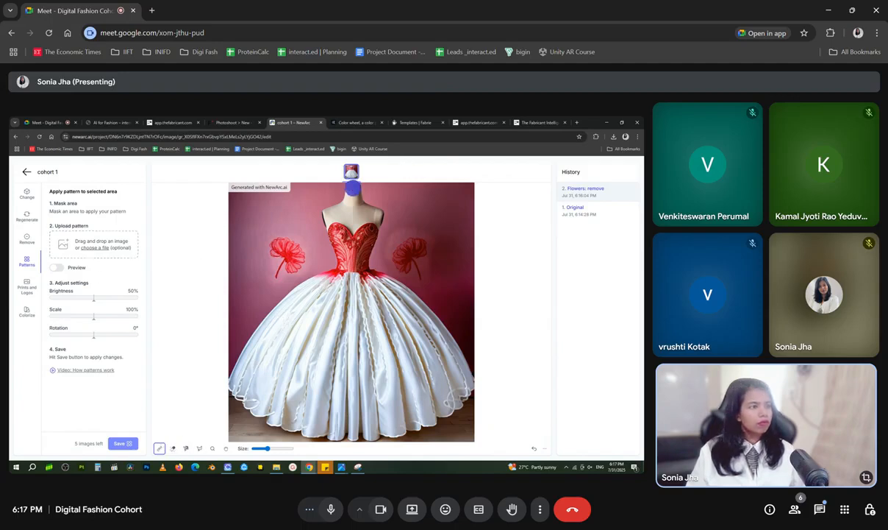
mouse_move(335, 277)
left_mouse_down()
mouse_move(290, 311)
mouse_move(237, 387)
mouse_move(256, 333)
mouse_move(296, 291)
mouse_move(371, 276)
mouse_move(439, 332)
mouse_move(469, 381)
mouse_move(464, 399)
mouse_move(441, 412)
mouse_move(423, 401)
mouse_move(420, 420)
mouse_move(430, 417)
mouse_move(371, 440)
mouse_move(266, 426)
mouse_move(238, 392)
mouse_move(281, 416)
mouse_move(320, 420)
mouse_move(419, 410)
mouse_move(331, 430)
mouse_move(265, 419)
mouse_move(254, 396)
mouse_move(409, 397)
mouse_move(251, 411)
mouse_move(319, 408)
mouse_move(258, 402)
mouse_move(346, 404)
mouse_move(450, 383)
mouse_move(422, 401)
mouse_move(453, 373)
mouse_move(398, 303)
mouse_move(353, 287)
mouse_move(311, 303)
mouse_move(279, 341)
mouse_move(266, 378)
mouse_move(264, 357)
mouse_move(261, 384)
mouse_move(316, 386)
mouse_move(300, 378)
mouse_move(311, 389)
mouse_move(368, 391)
mouse_move(356, 373)
mouse_move(324, 369)
left_mouse_up()
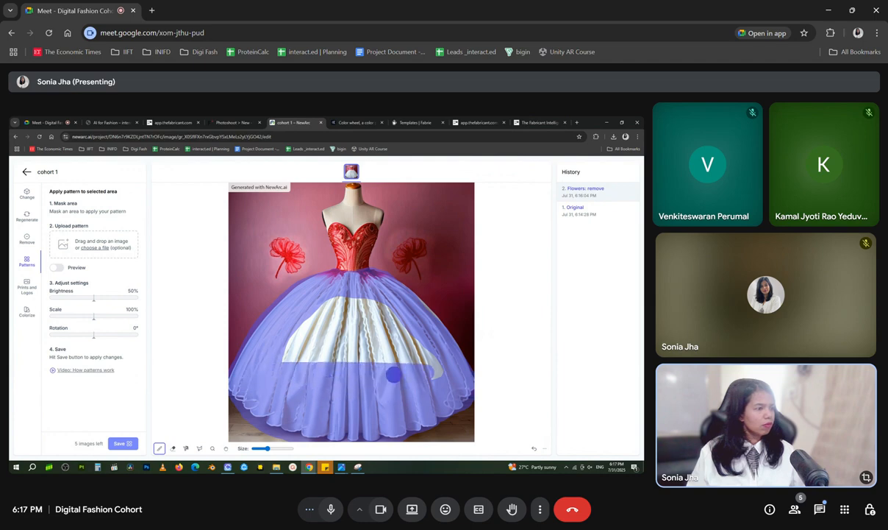